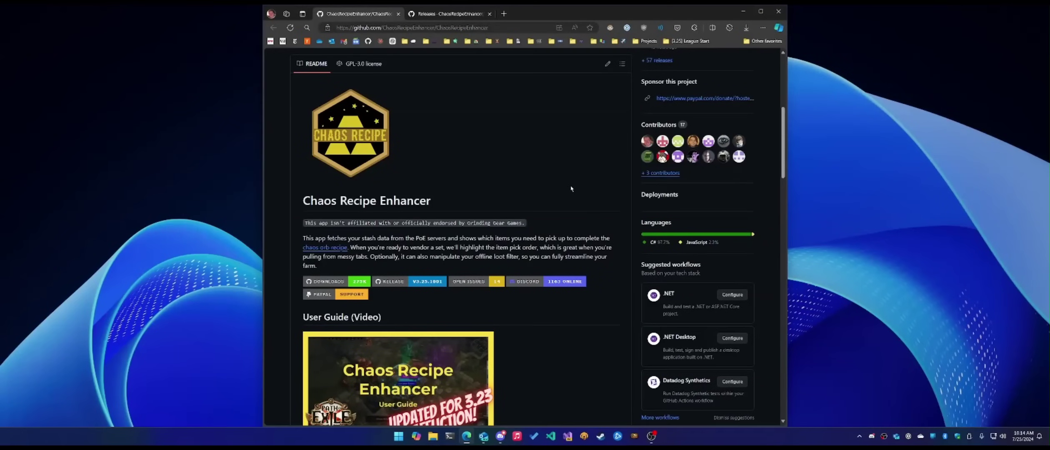
Find the README's Installation section and download the .NET 8 Windows Desktop Runtime installer, closing its download page once it starts
left_click_drag(478, 206, 302, 201)
left_click(481, 182)
scroll(451, 319, "down", 6)
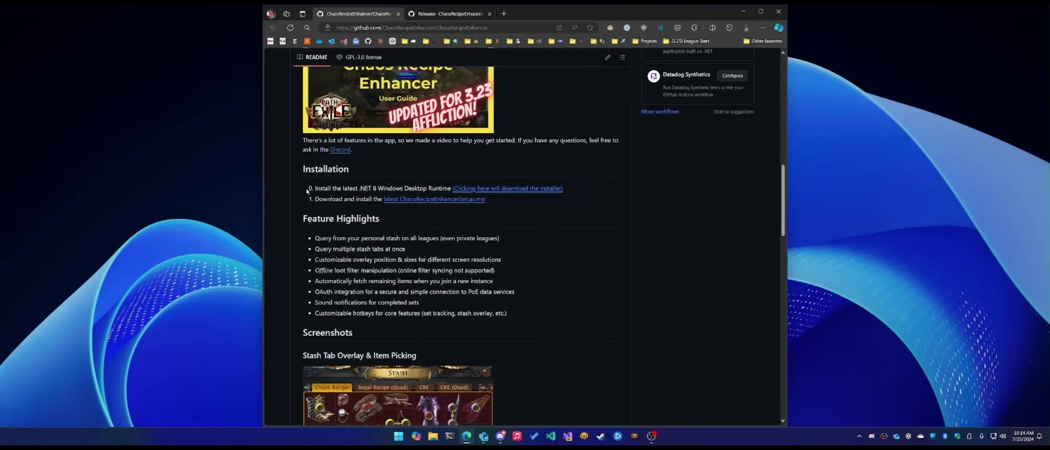
left_click_drag(334, 188, 602, 192)
left_click(600, 194)
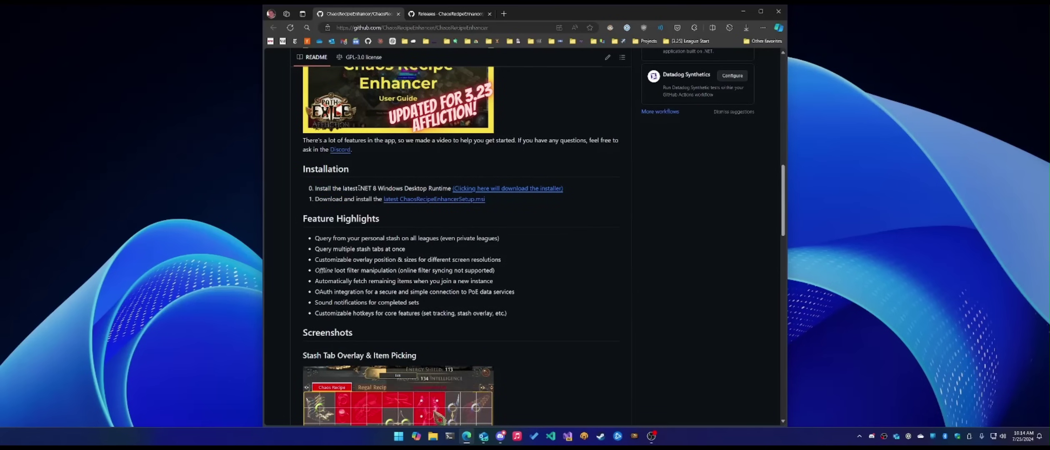
left_click_drag(359, 188, 445, 188)
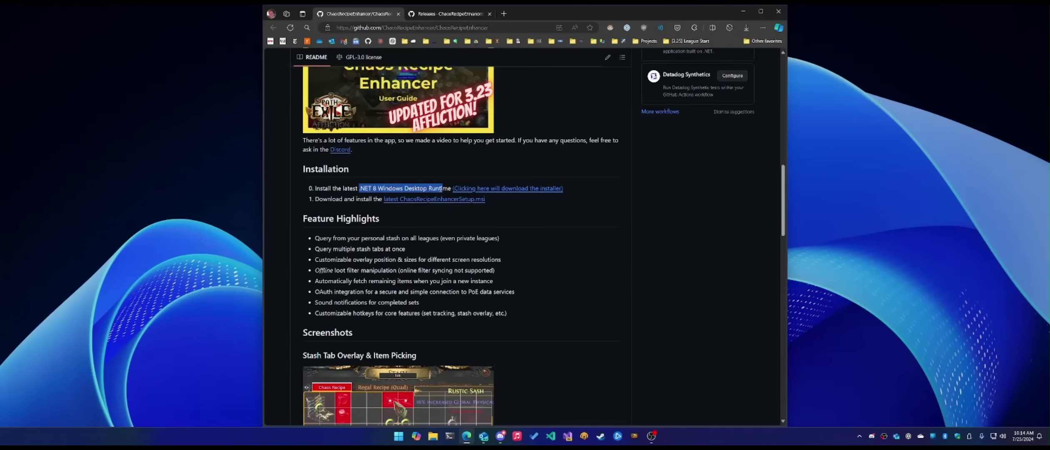
left_click(361, 189)
middle_click(508, 188)
left_click(447, 14)
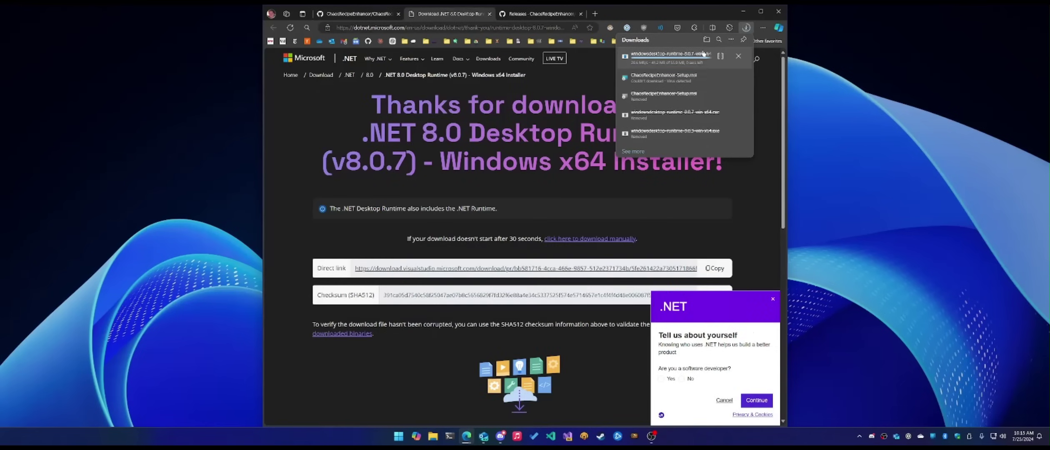
middle_click(444, 17)
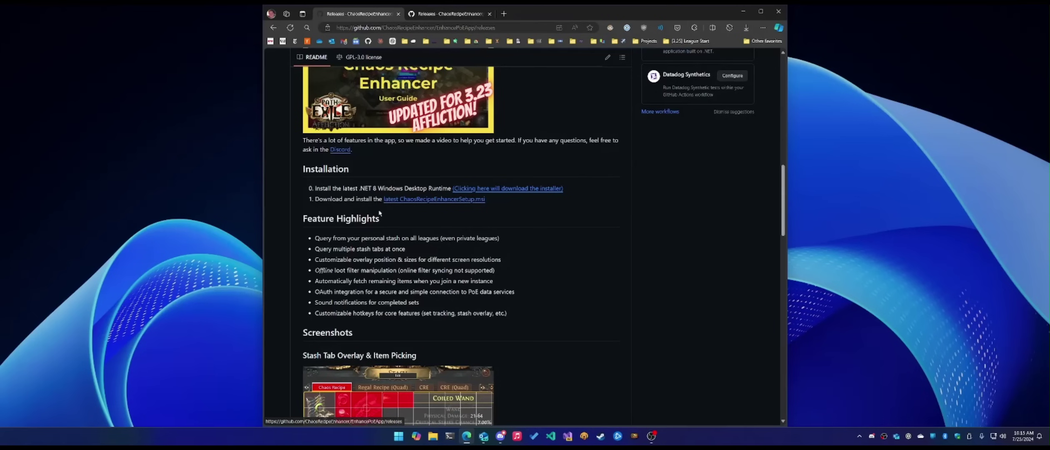
Return to the repository's main page and download ChaosRecipeEnhancer-Setup.msi from the latest release, v3.25.1001
left_click(273, 28)
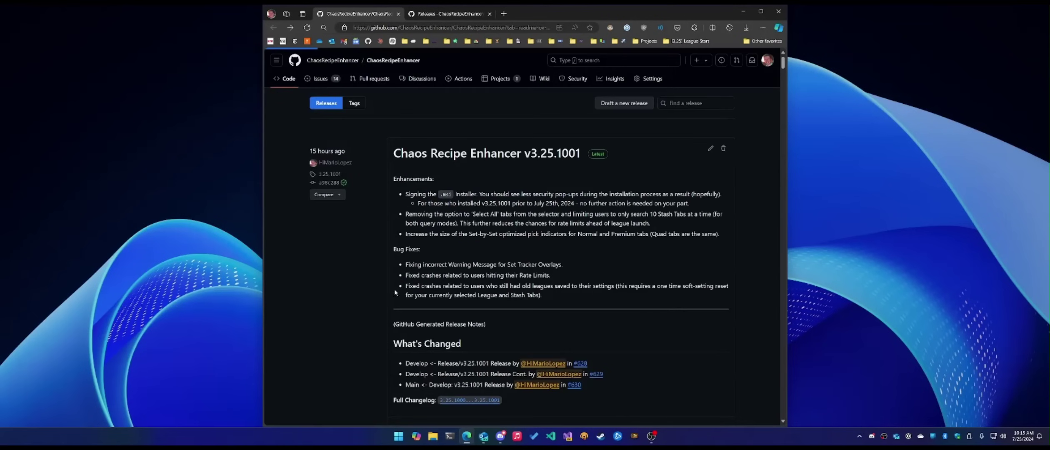
scroll(437, 316, "up", 15)
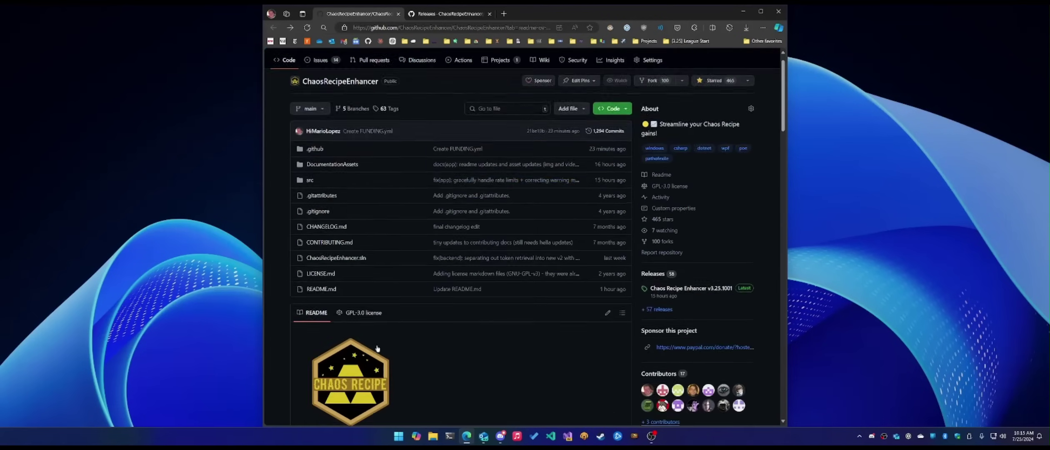
scroll(498, 346, "up", 1)
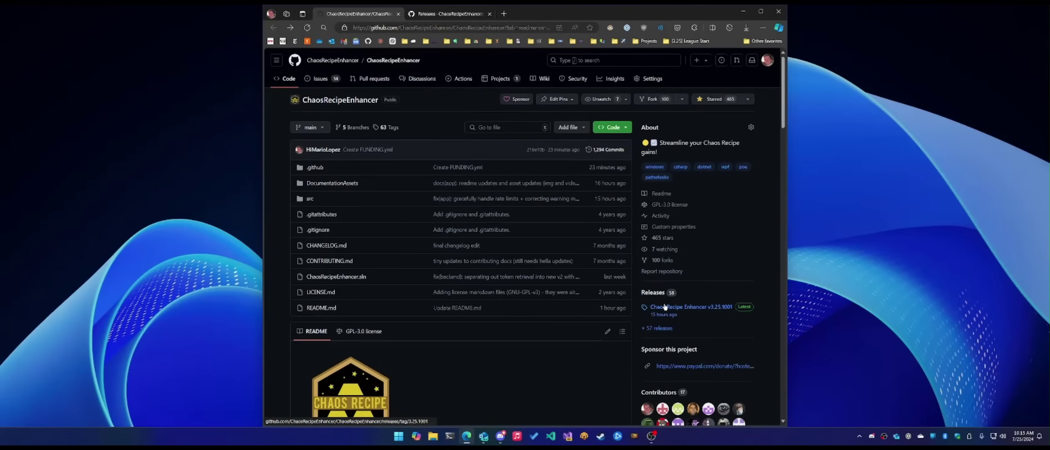
left_click(665, 308)
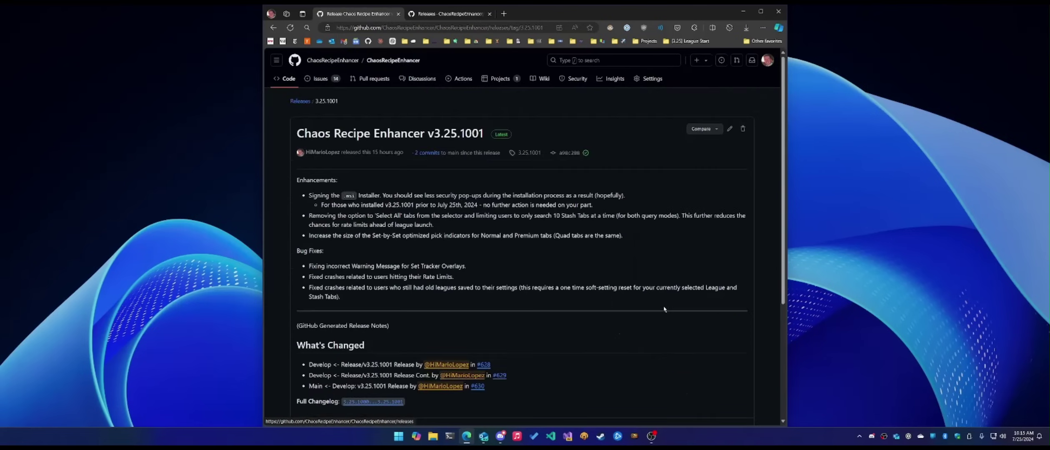
scroll(601, 289, "down", 4)
scroll(601, 289, "up", 4)
scroll(542, 325, "down", 4)
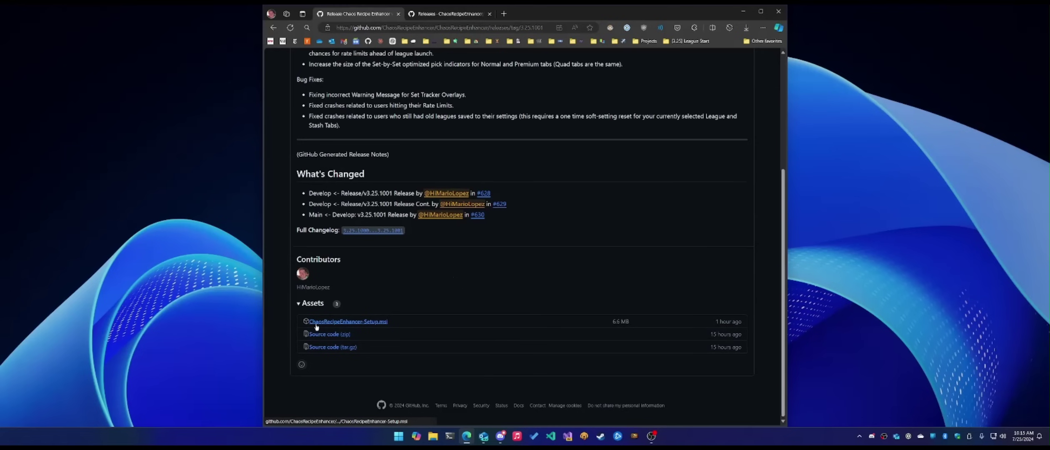
left_click(374, 326)
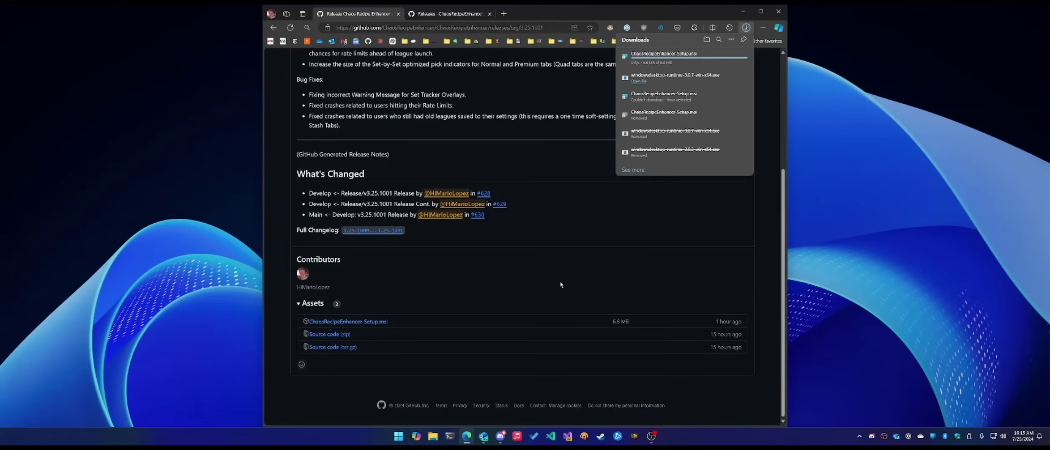
Run the downloaded ChaosRecipeEnhancer-Setup.msi, install it with the default folder and options, and reveal the desktop
mouse_move(661, 60)
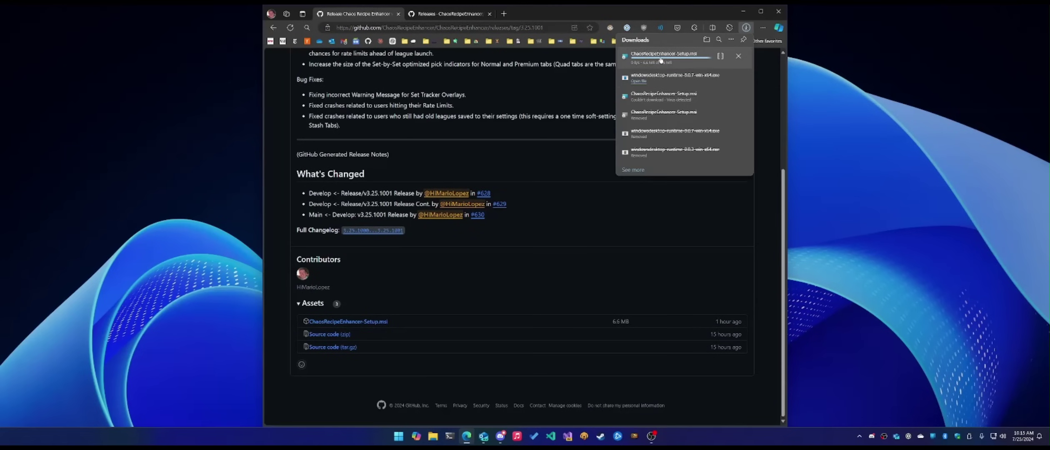
left_click(660, 61)
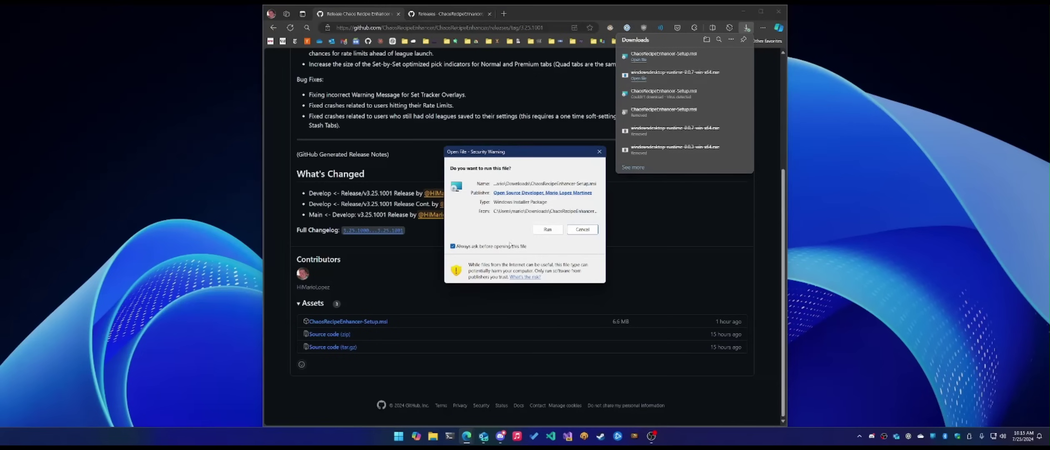
left_click(548, 229)
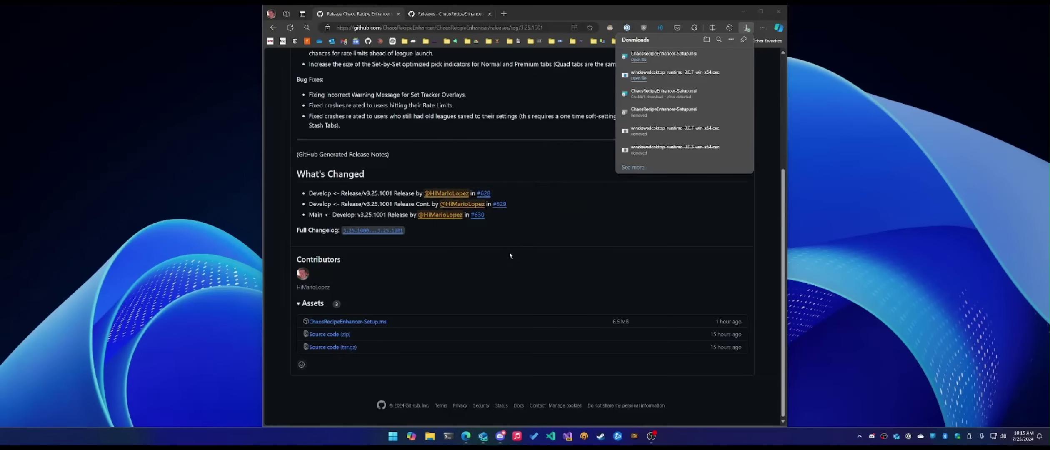
left_click(554, 285)
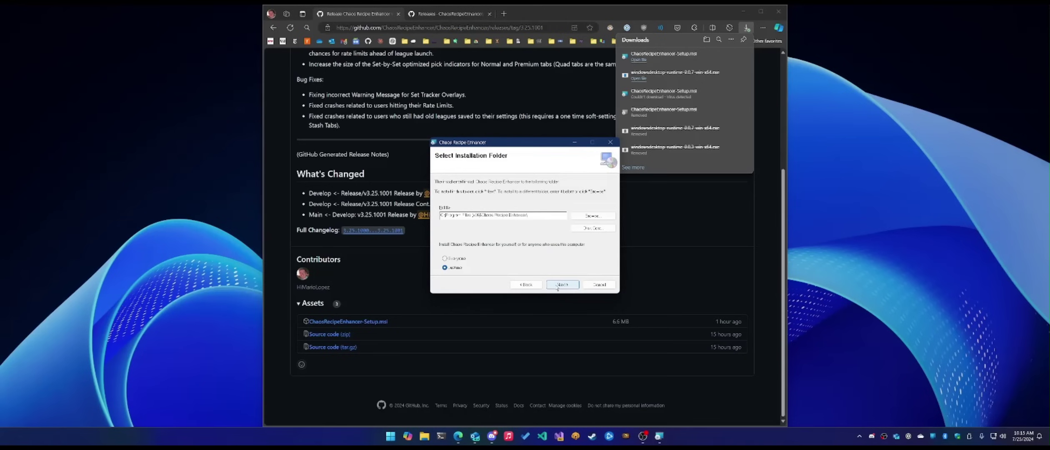
left_click(558, 285)
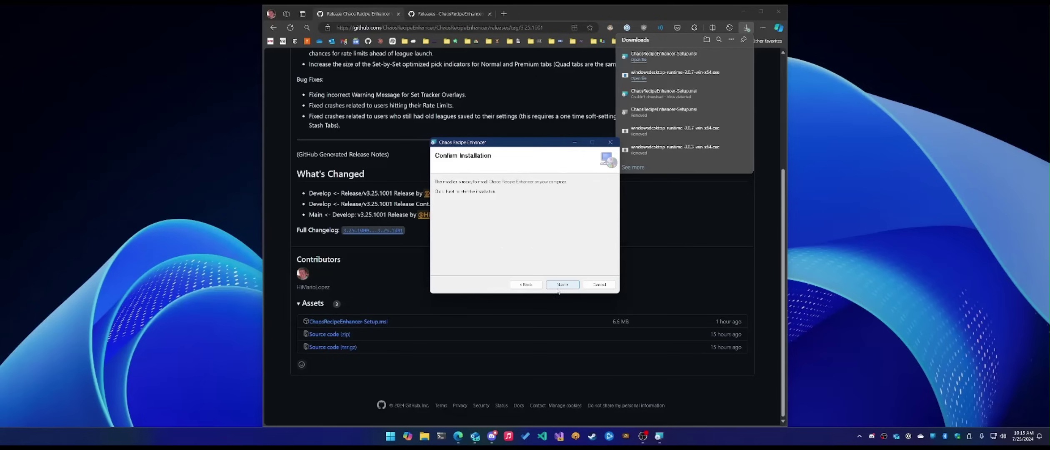
left_click(562, 286)
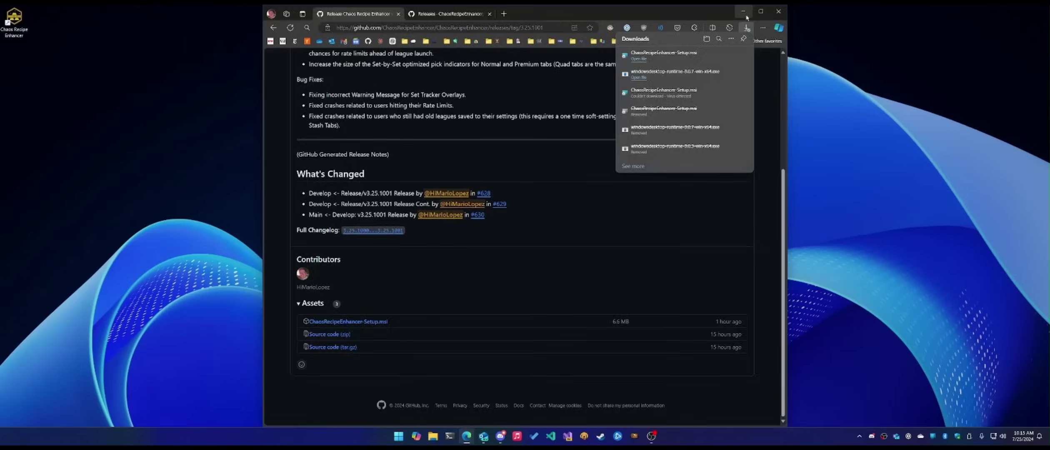
key("super+d")
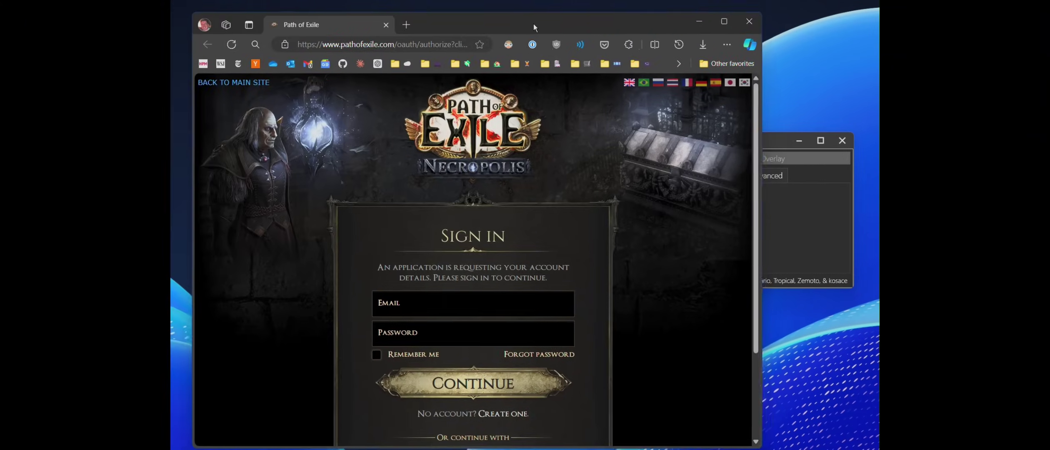
Sign in to Path of Exile with the account e-mail and password, authorize Chaos Recipe Enhancer, and bring its settings window forward
left_click_drag(533, 24, 527, 23)
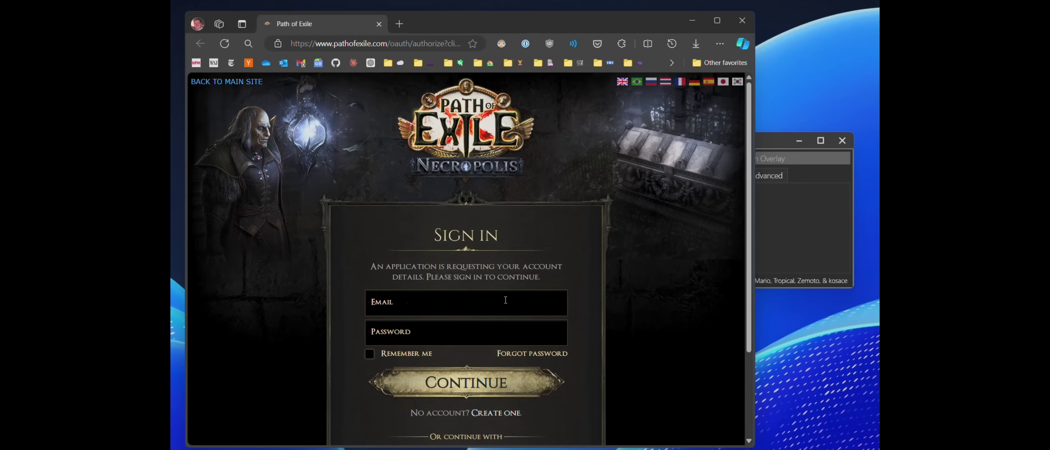
left_click(506, 300)
left_click(442, 333)
left_click(417, 386)
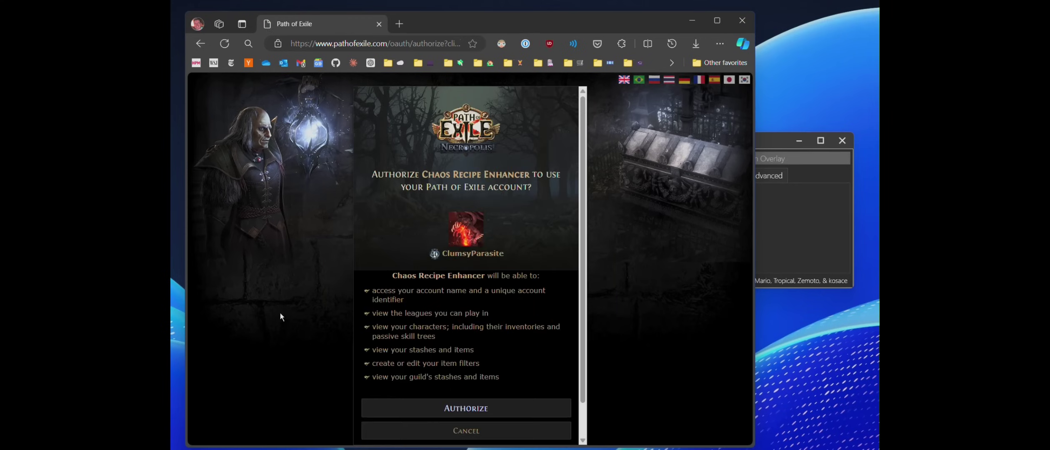
left_click(456, 407)
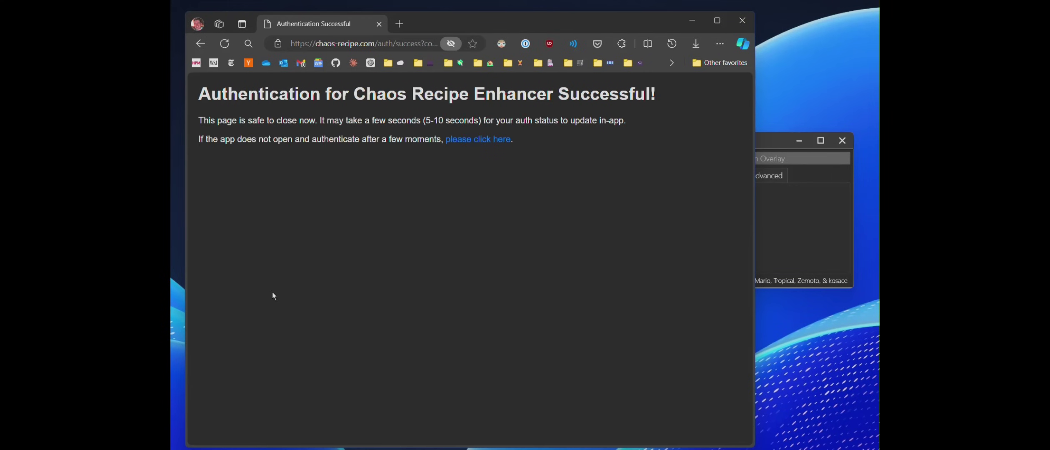
left_click(851, 218)
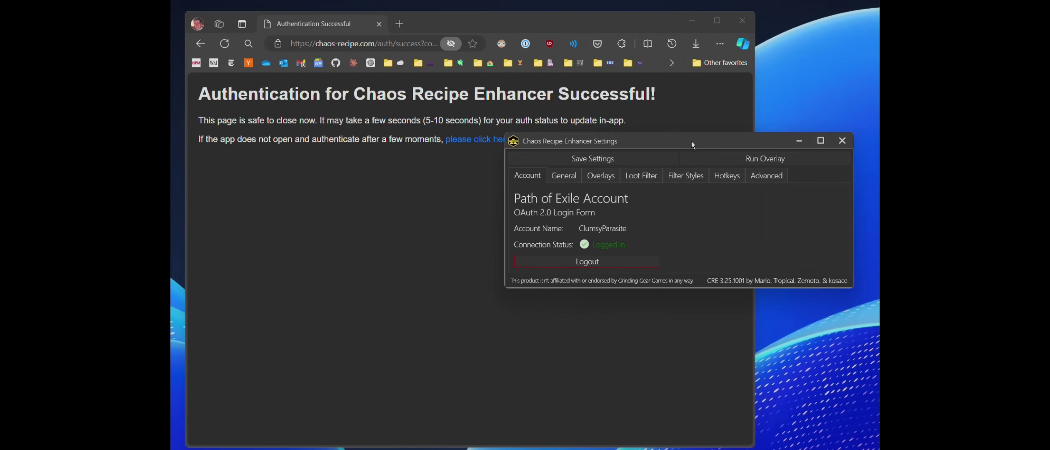
left_click_drag(692, 142, 489, 201)
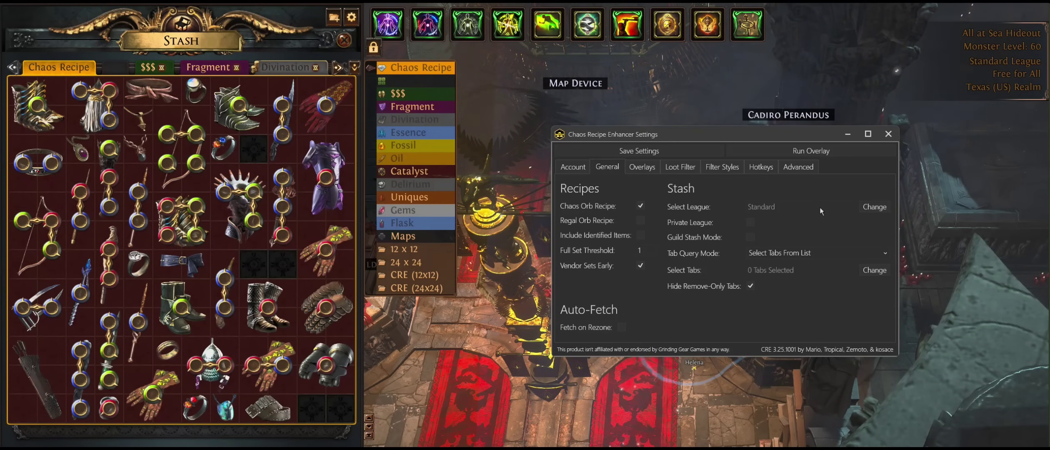
Load the list of available leagues and keep Standard as the selected league
left_click(874, 207)
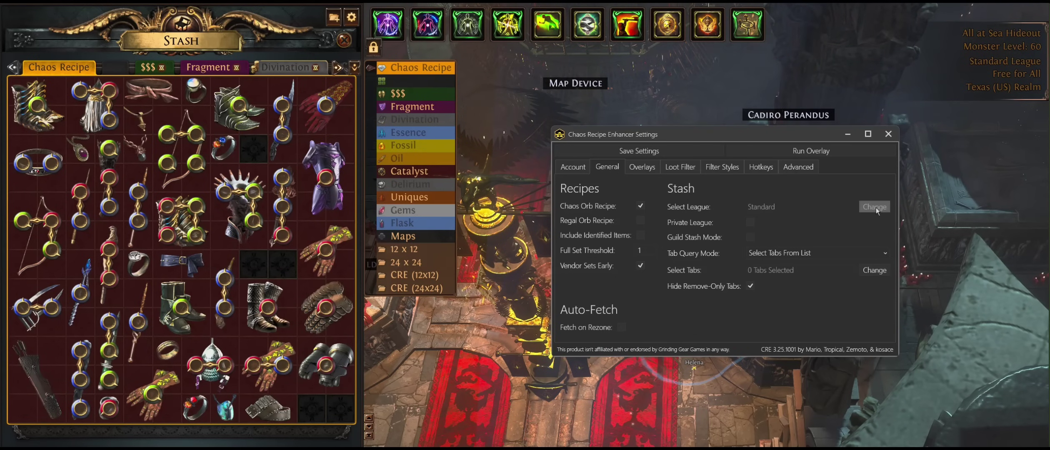
left_click(850, 208)
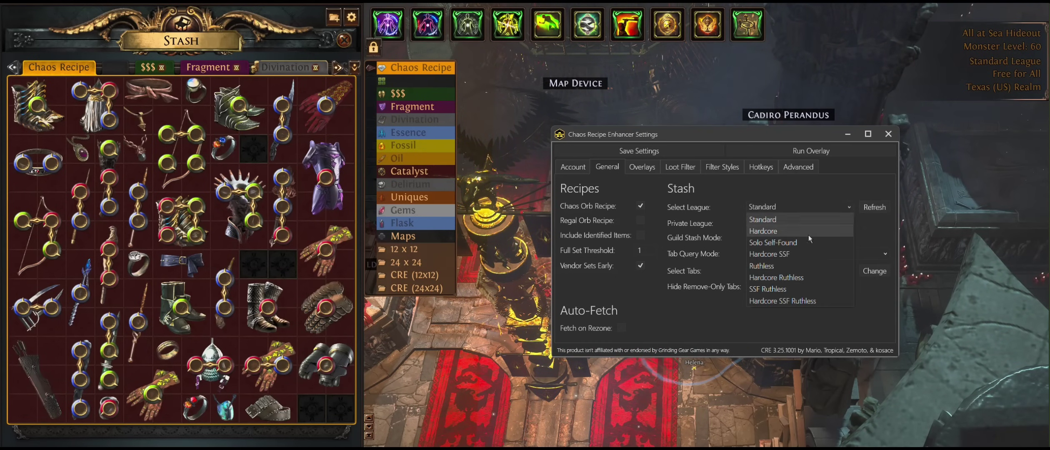
left_click(745, 189)
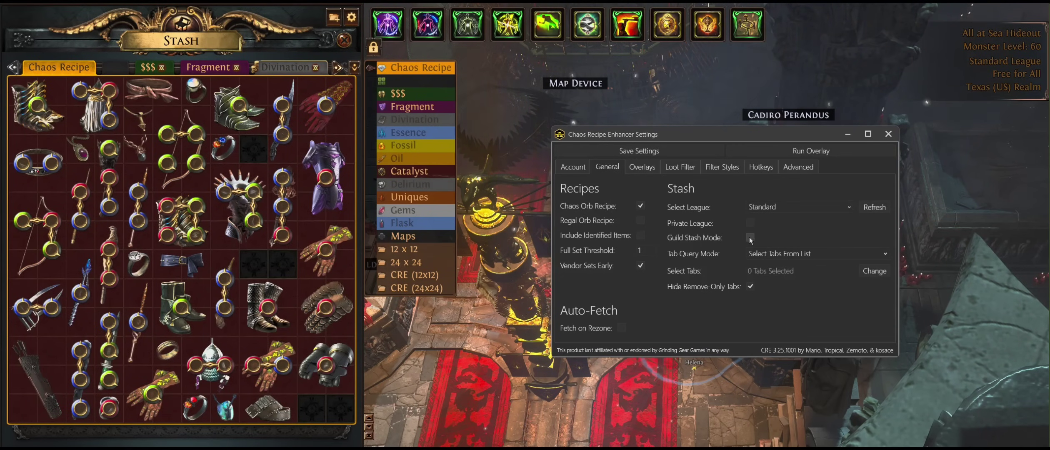
Switch to Path of Exile to examine the guild stash and the personal stash in the hideout, and return to the settings
key("alt+Tab")
left_click(746, 248)
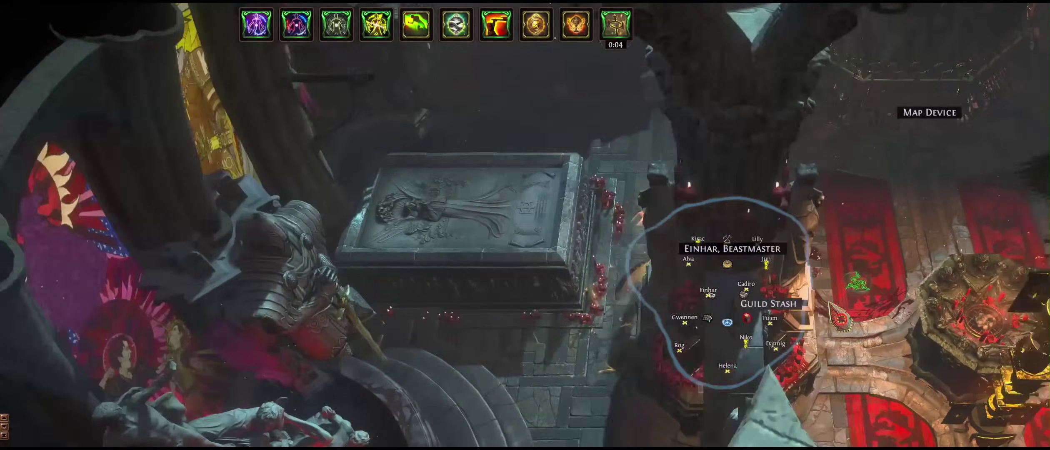
key("Right")
key("Right")
key("Right")
key("Right")
key("Right")
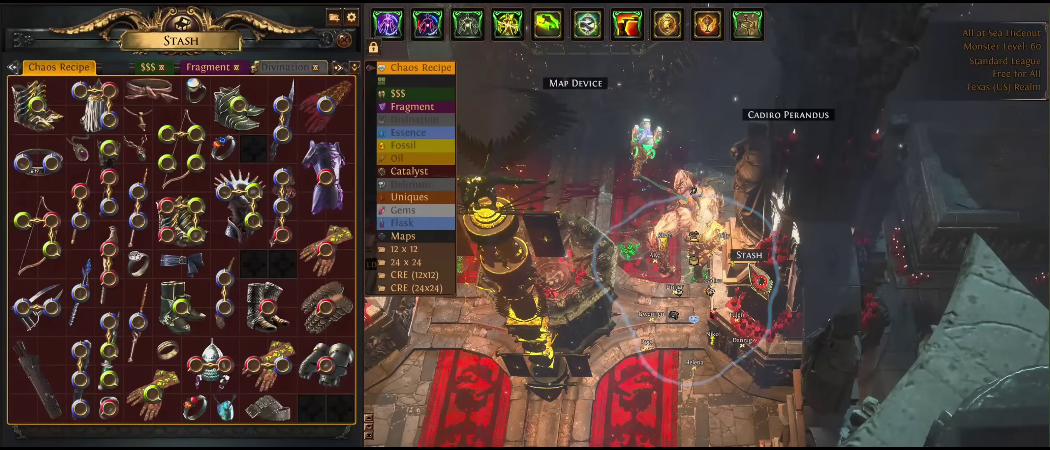
key("alt+Tab")
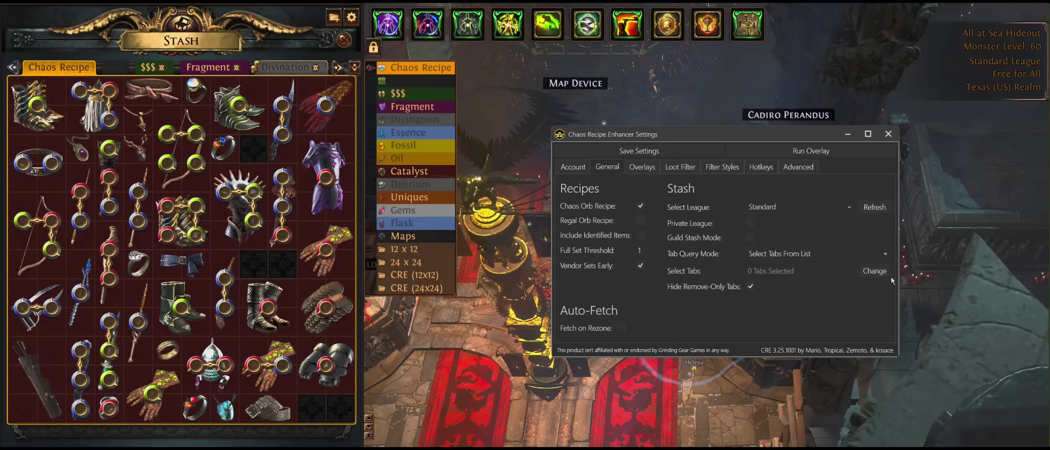
Load the stash tab list and select the [0] Chaos Recipe tab for querying
left_click(874, 271)
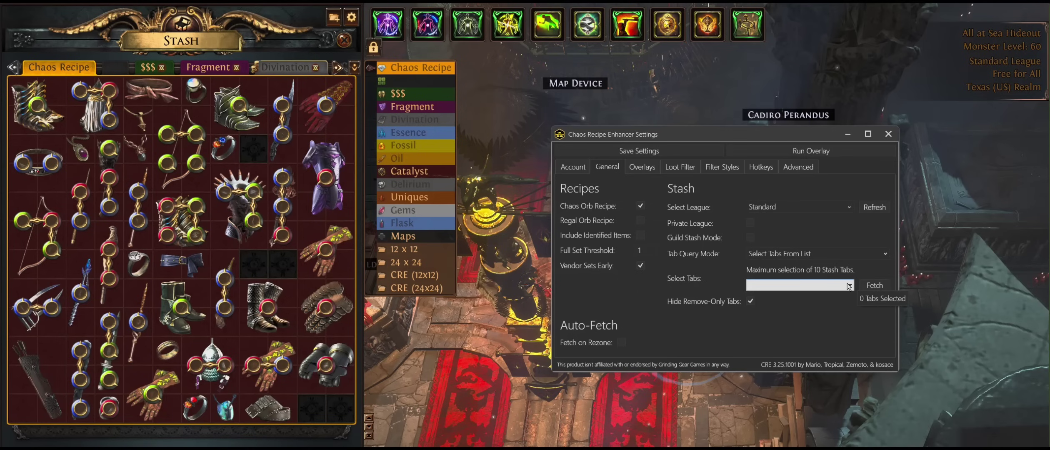
left_click(849, 286)
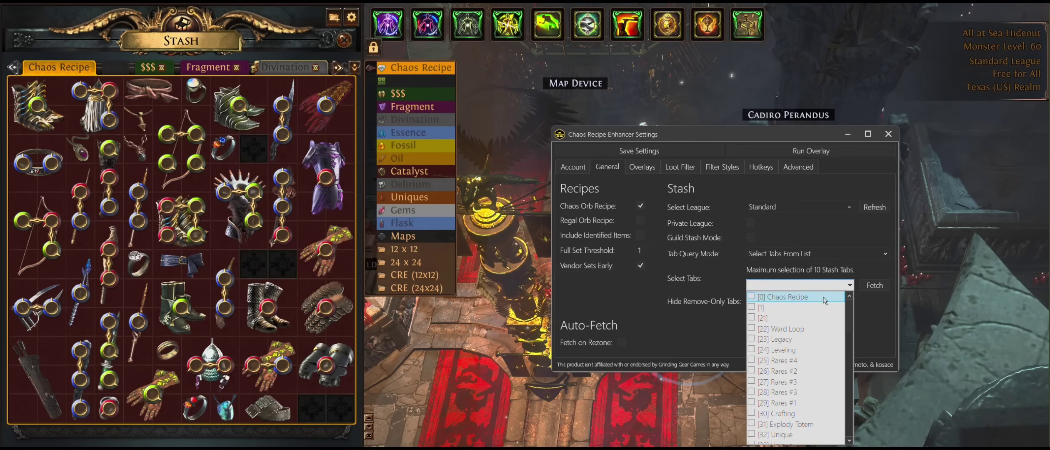
left_click(800, 299)
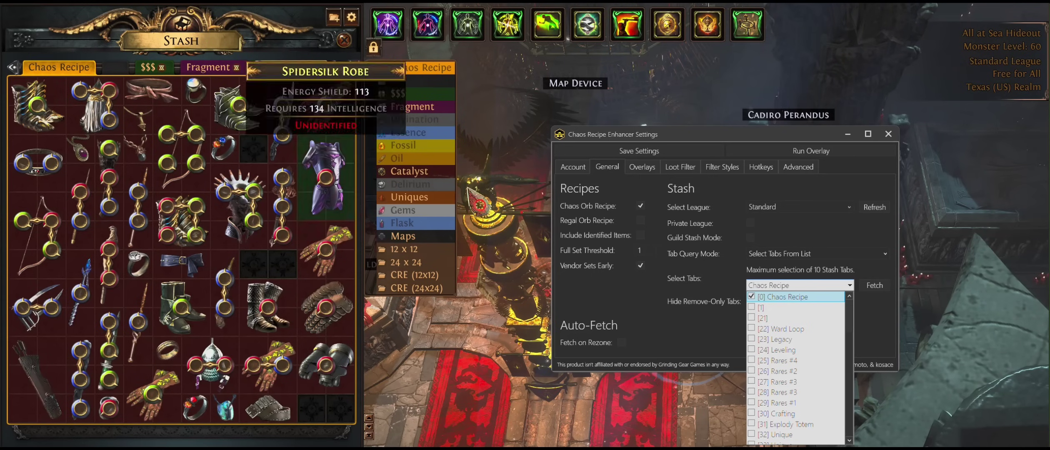
left_click(701, 335)
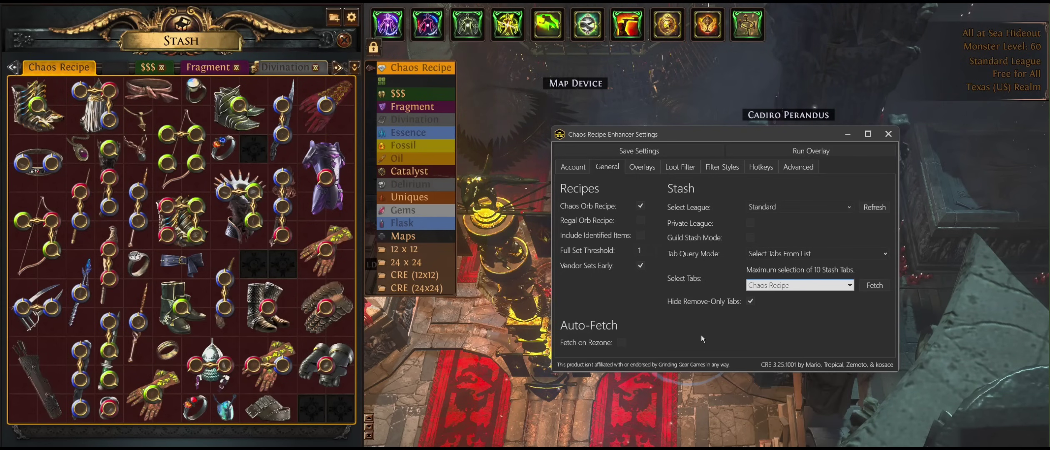
Run the set tracker overlay and place it just above the stash tab names
left_click(755, 150)
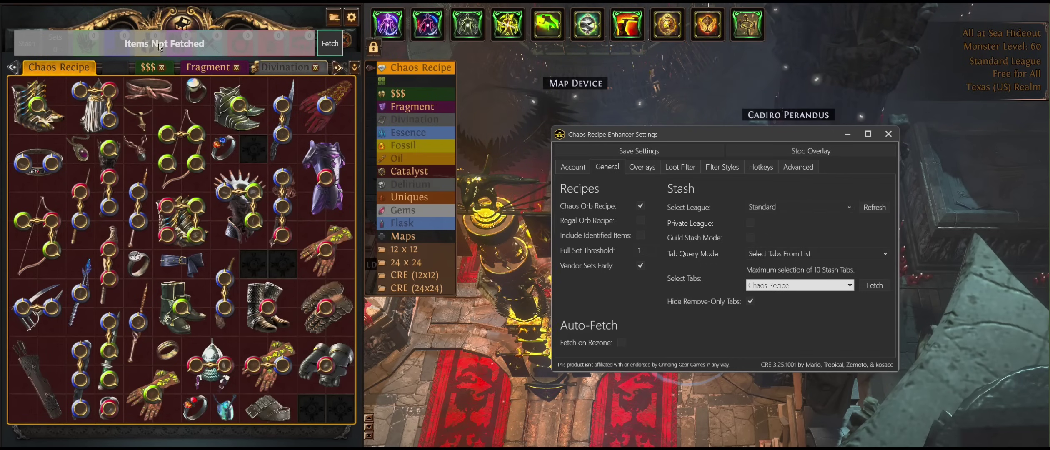
mouse_move(290, 46)
left_mouse_down()
mouse_move(544, 417)
mouse_move(277, 36)
left_mouse_up()
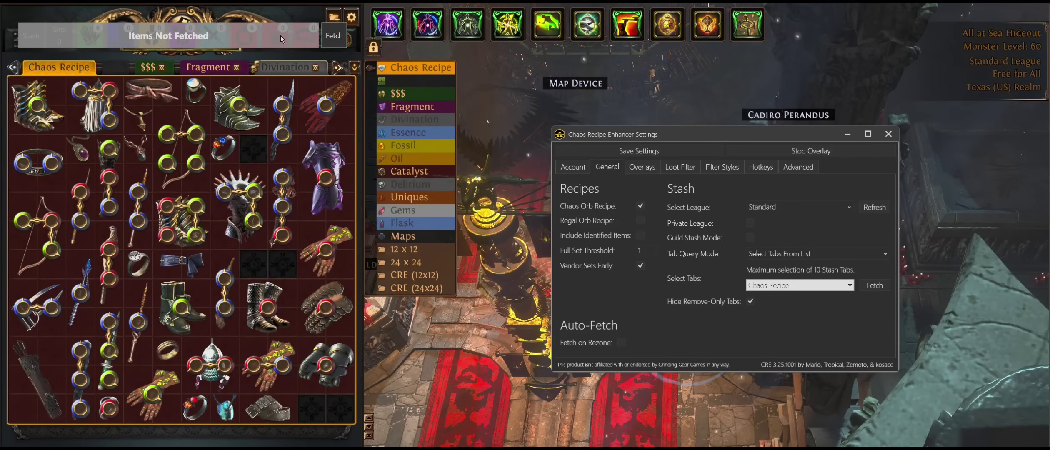
Fetch the stash items with the set tracker overlay and move the overlay beside the stash, below the settings window
left_click_drag(278, 34, 277, 430)
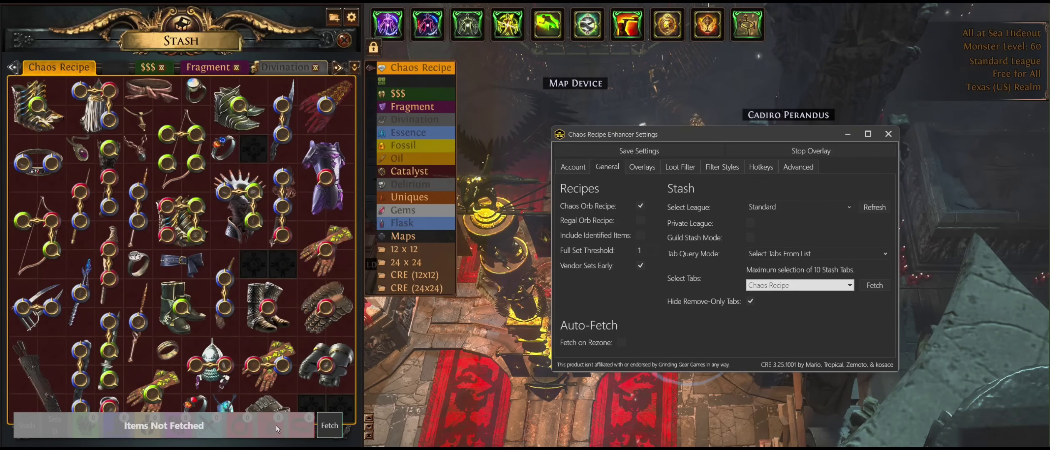
left_click(329, 426)
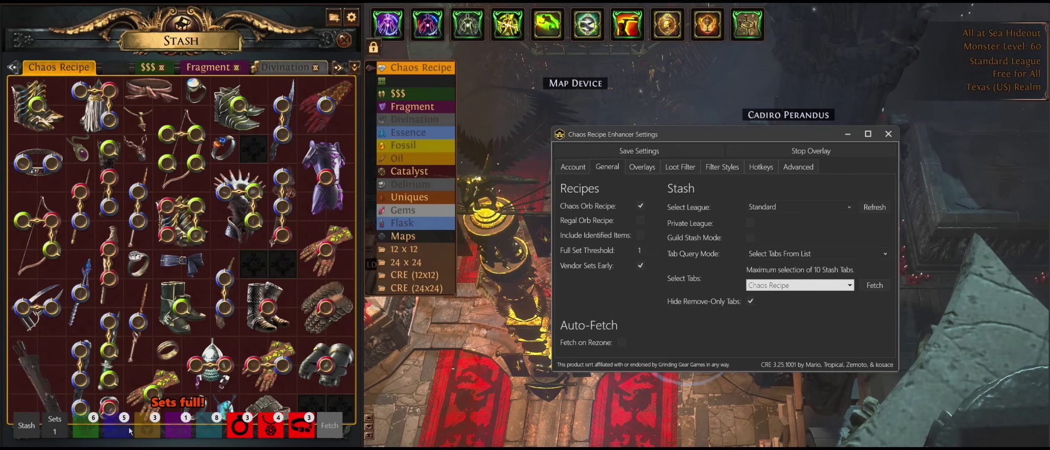
left_click_drag(127, 432, 573, 431)
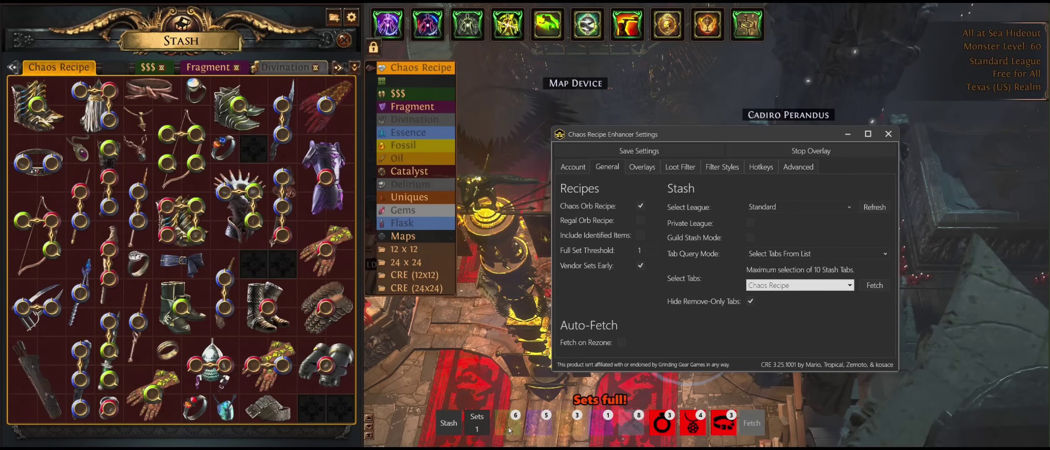
Examine the loot filter manipulation options and the ring filter style, and return to the general settings
mouse_move(613, 250)
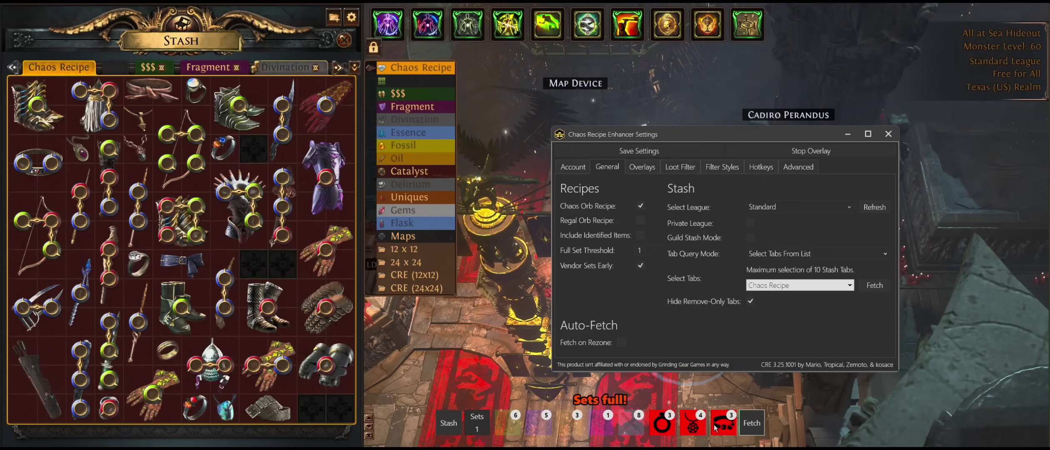
left_click(679, 168)
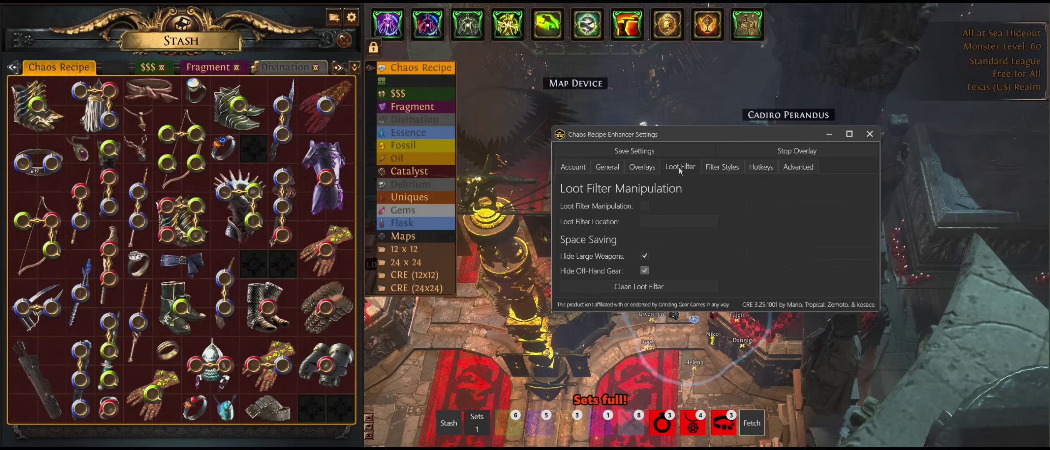
left_click(723, 167)
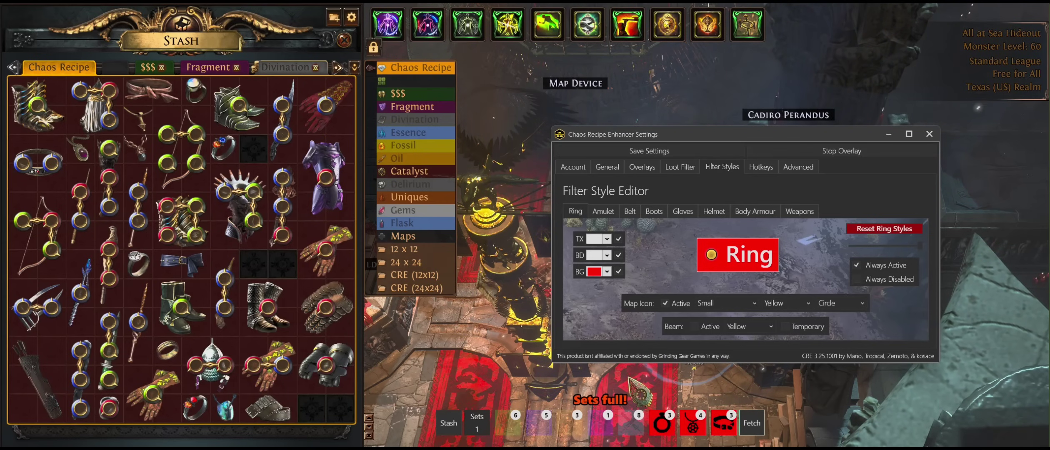
left_click(600, 167)
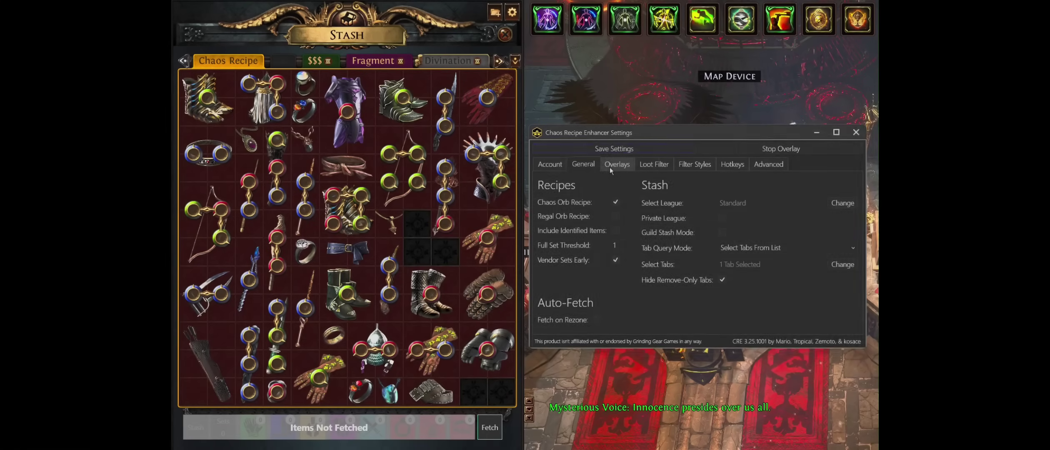
Show the overlay settings, fetch the stash items and place the set tracker overlay just below the stash grid
left_click(610, 168)
left_click_drag(663, 128, 602, 124)
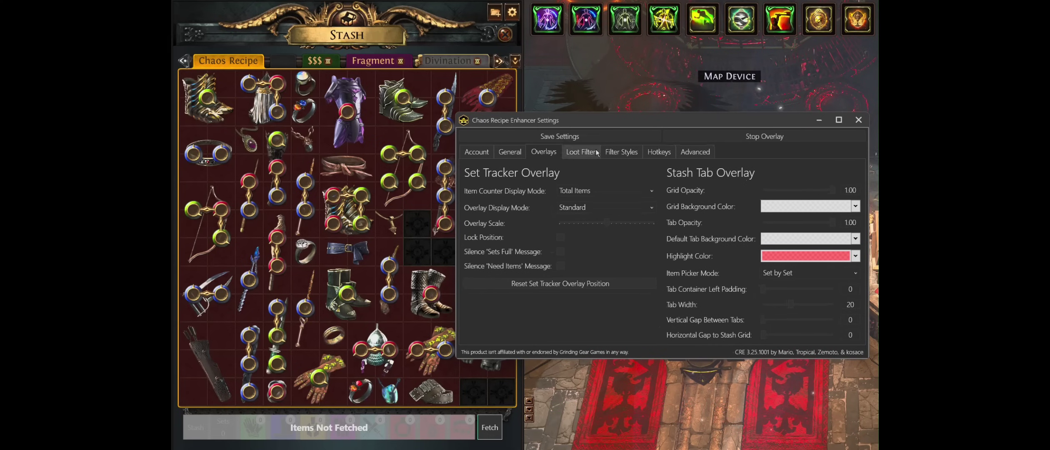
left_click(490, 427)
left_click_drag(410, 434, 412, 441)
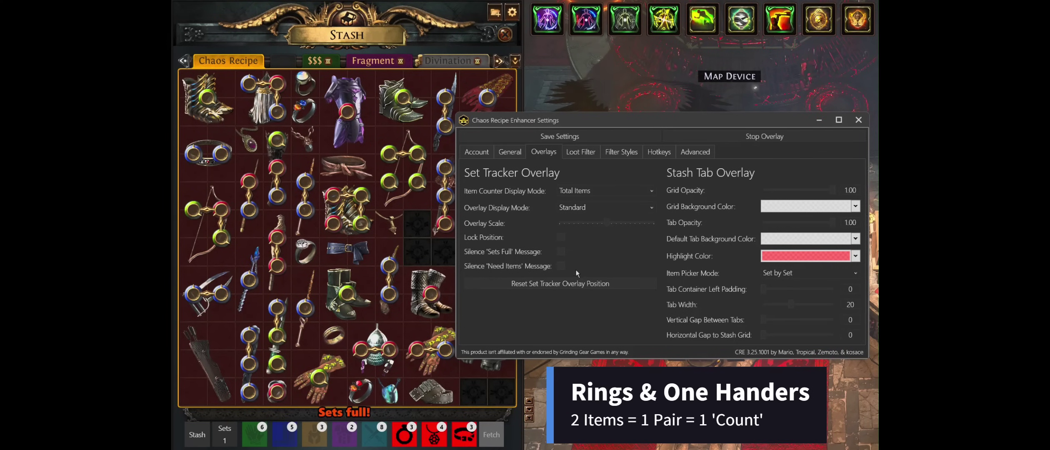
Try the Items Missing and None item counter display modes, and restore Total Items
left_click(604, 193)
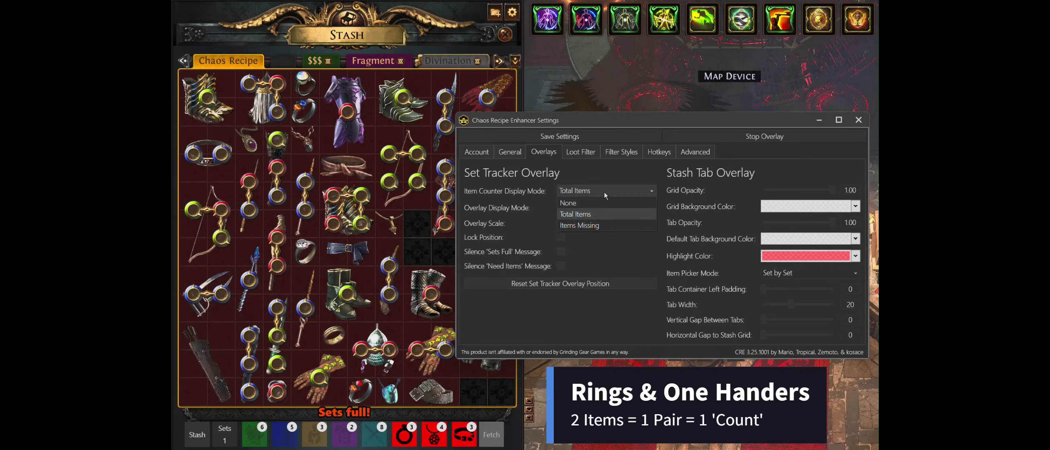
left_click(584, 227)
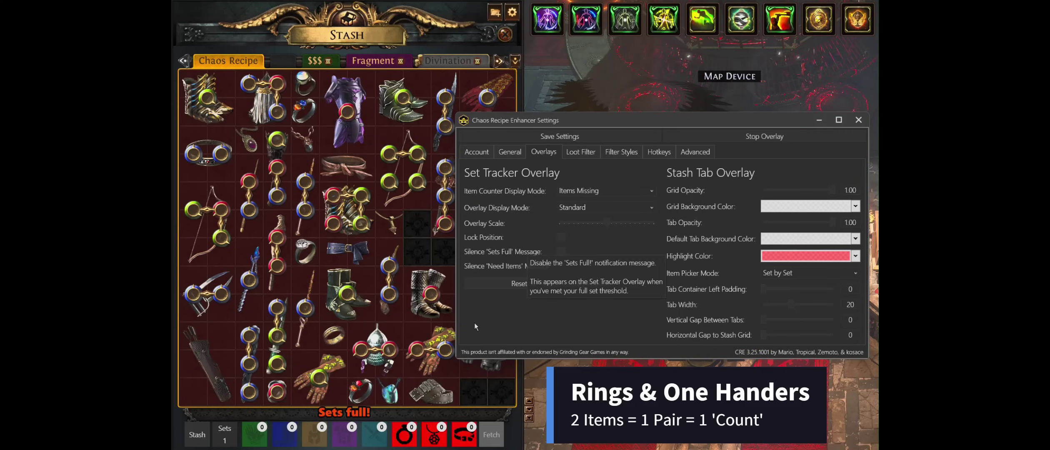
left_click(605, 191)
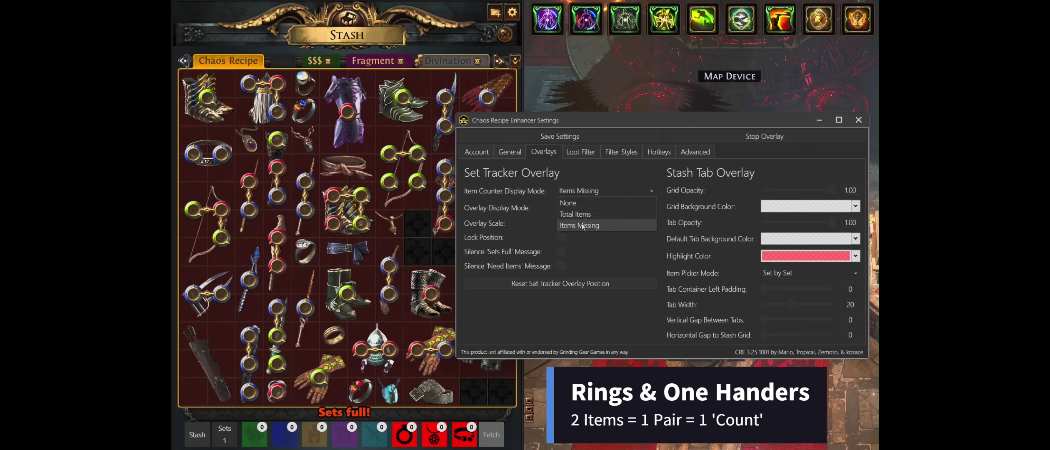
left_click(596, 203)
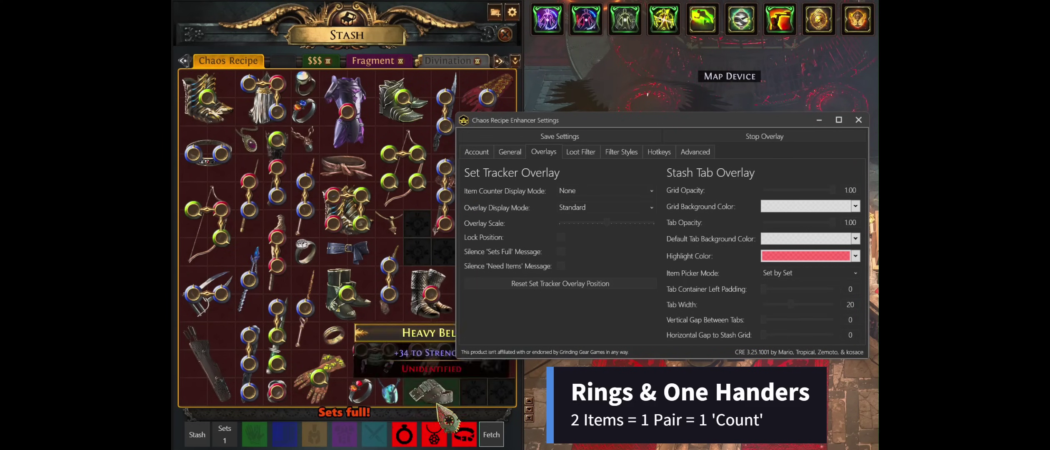
left_click(597, 193)
left_click(576, 211)
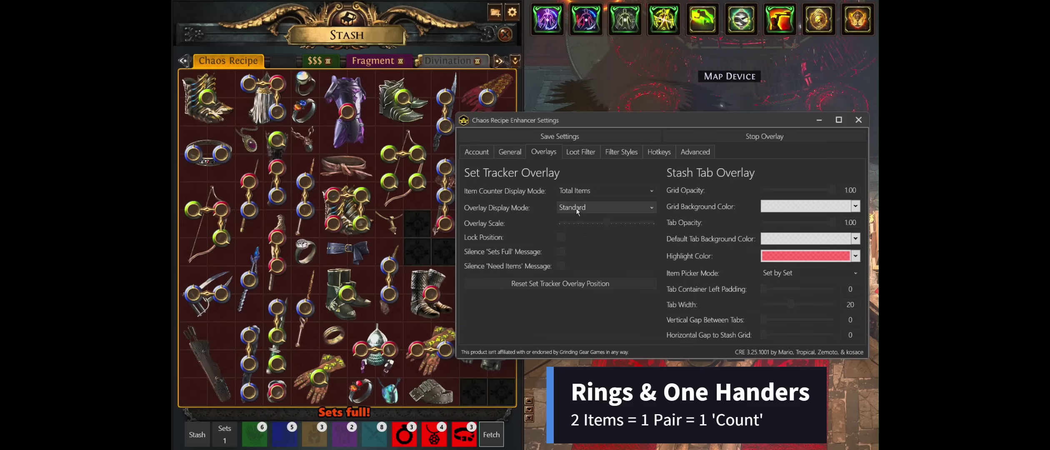
Try the Minified overlay display mode, and restore Standard with the set tracker back below the stash grid
left_click(578, 211)
left_click(576, 244)
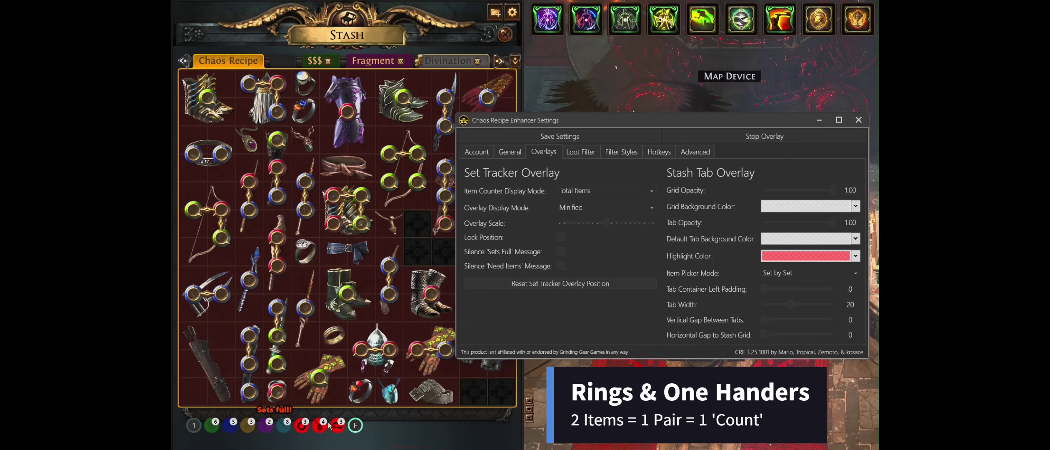
left_click_drag(326, 430, 379, 437)
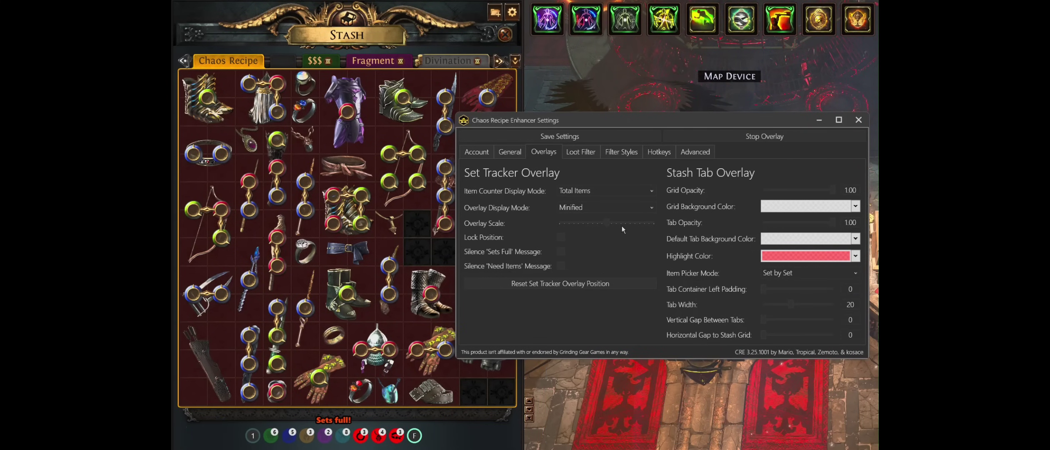
mouse_move(608, 225)
left_mouse_down()
mouse_move(676, 232)
mouse_move(513, 231)
mouse_move(606, 224)
left_mouse_up()
left_click(579, 208)
left_click(575, 220)
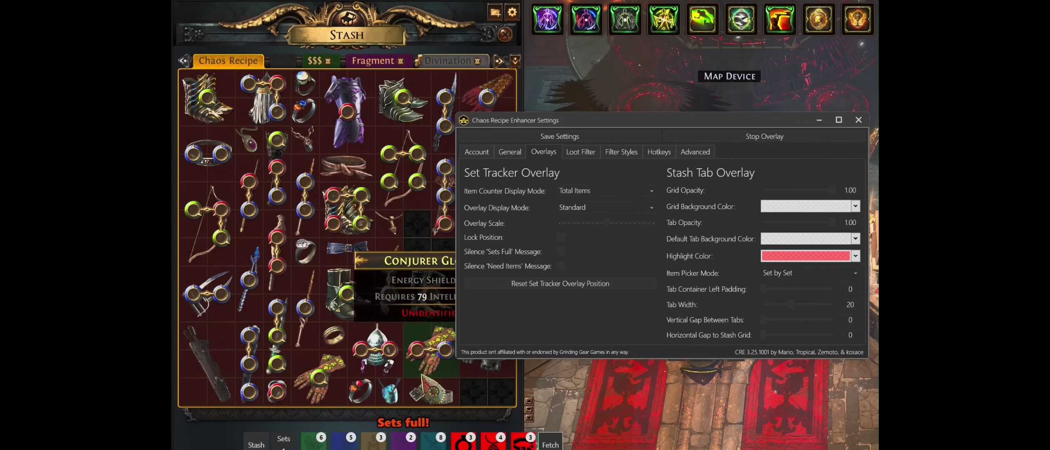
left_click_drag(313, 439, 314, 438)
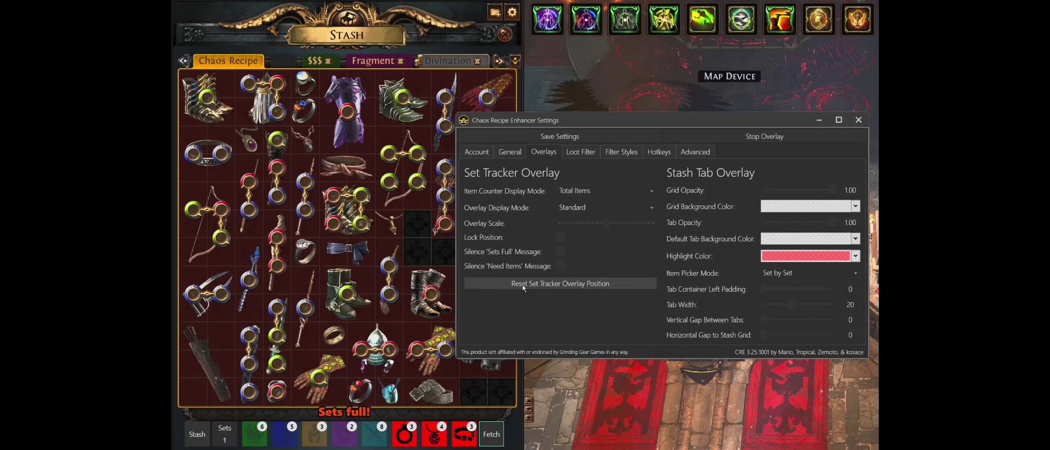
Try locking the set tracker overlay's position and silencing its 'Sets Full' message, and turn both options off again
left_click(563, 240)
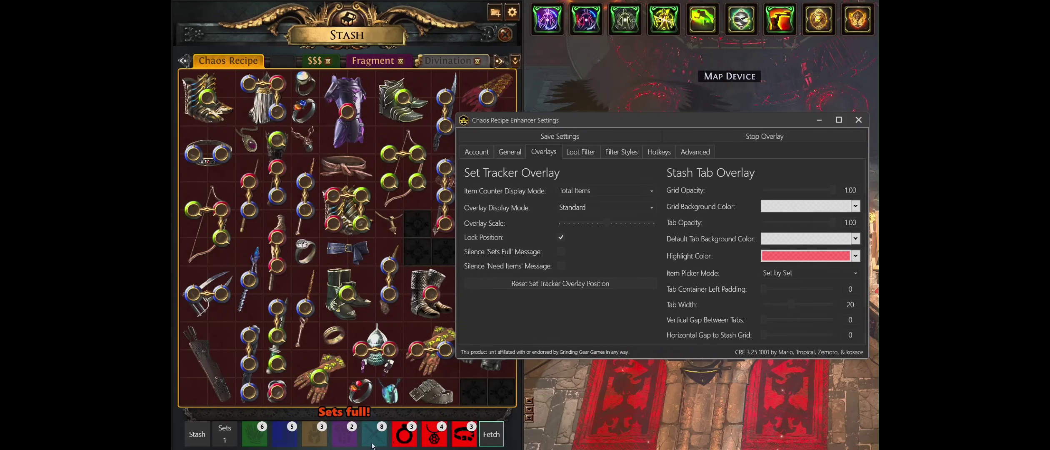
left_click(563, 240)
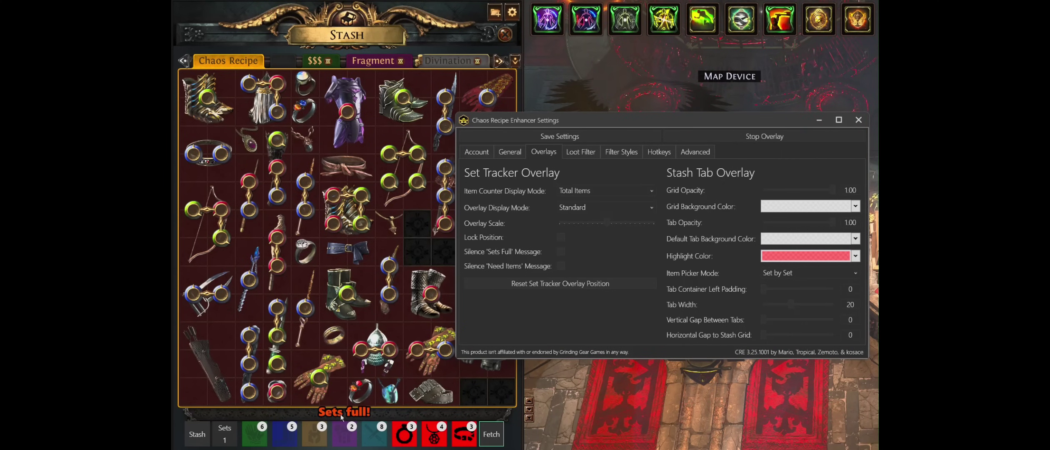
left_click(562, 252)
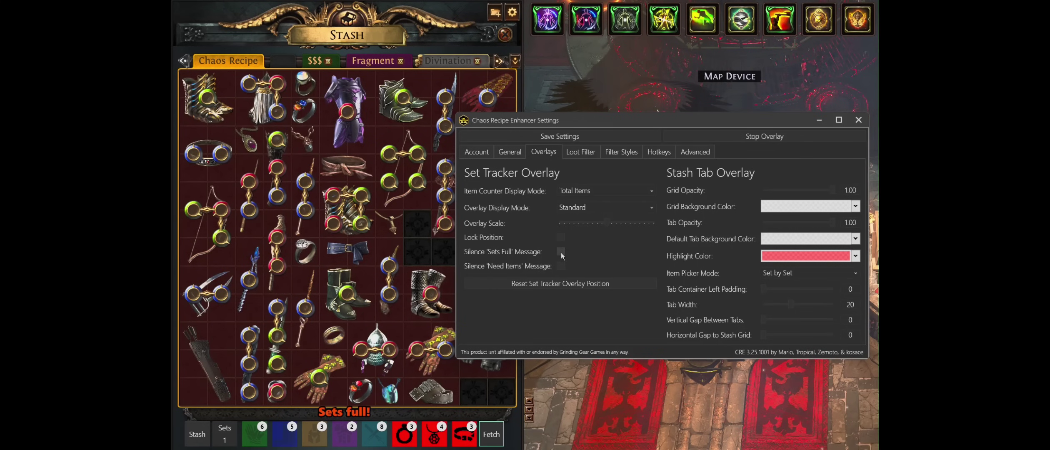
left_click(561, 252)
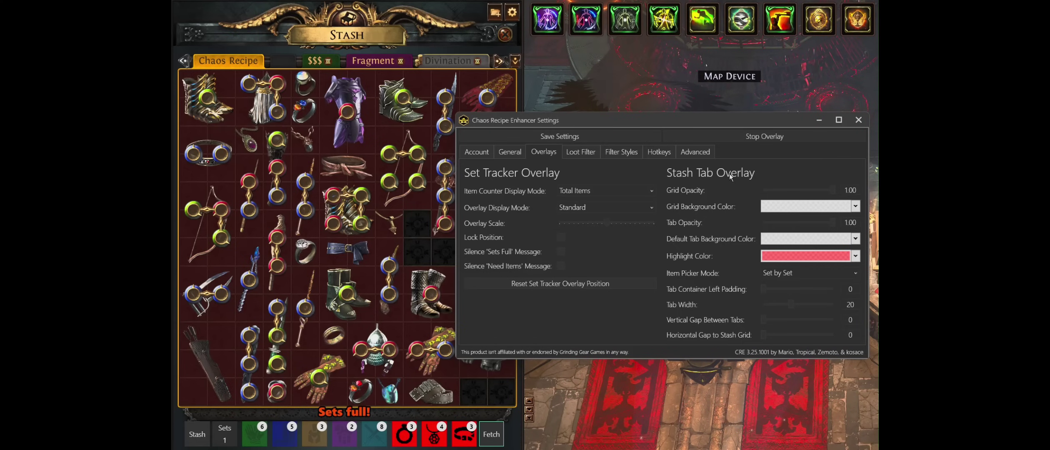
Show the stash tab overlay over the Chaos Recipe tab and move the settings window clear of the stash
left_click_drag(733, 117, 737, 117)
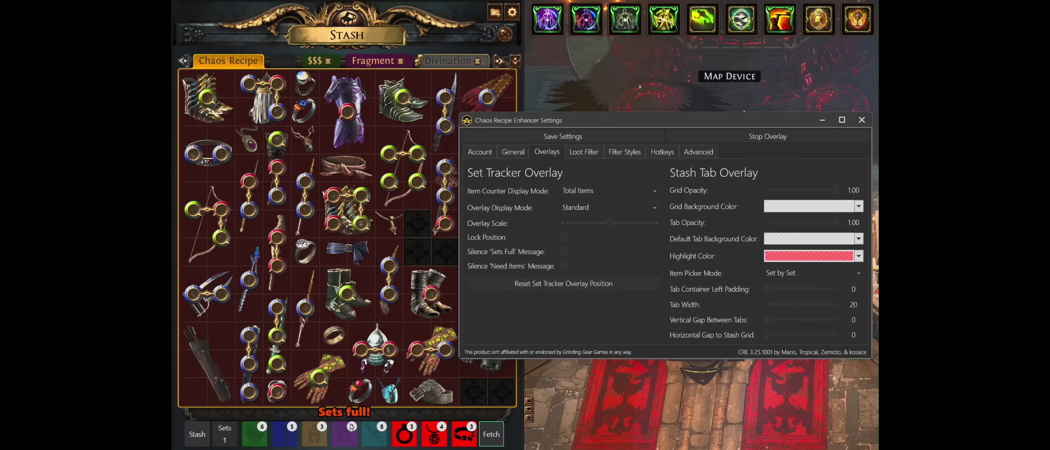
left_click(198, 435)
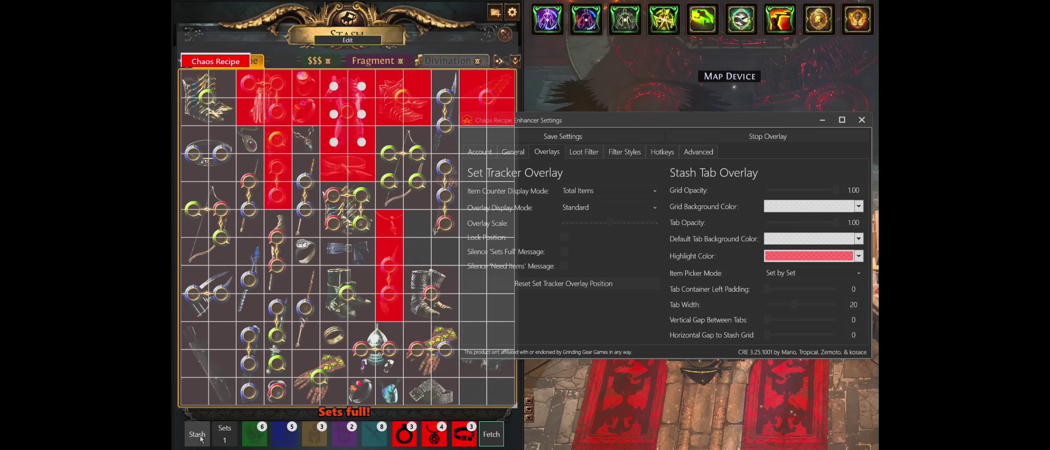
left_click_drag(609, 121, 718, 175)
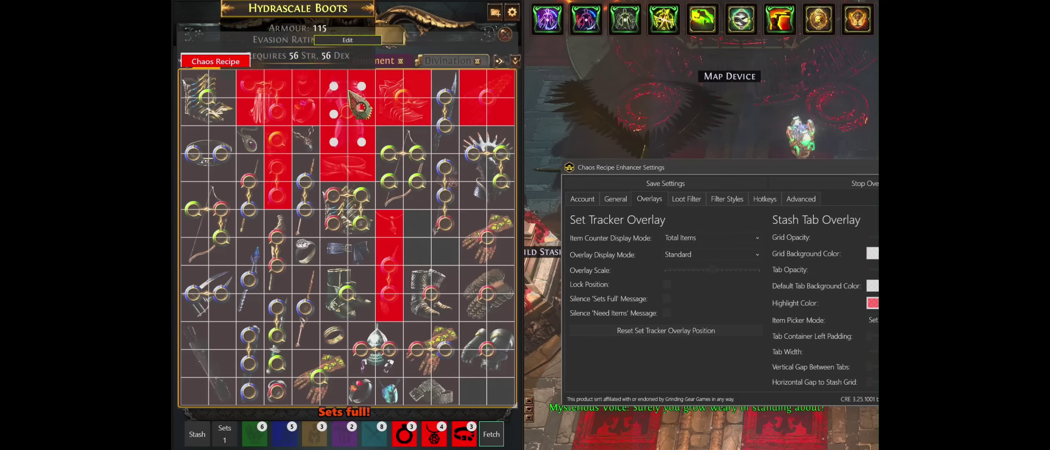
Resize the stash tab overlay so that its grid matches the stash grid, and save the new size
left_click(351, 40)
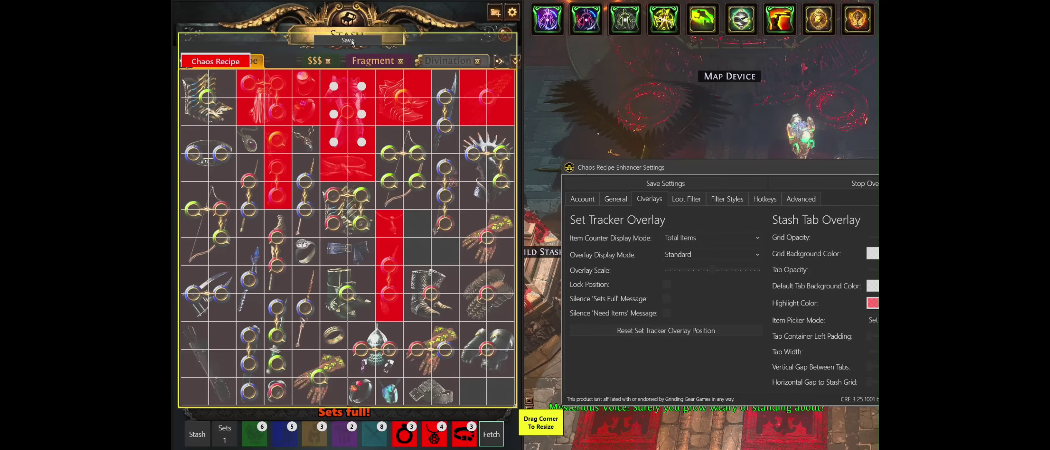
left_click(349, 41)
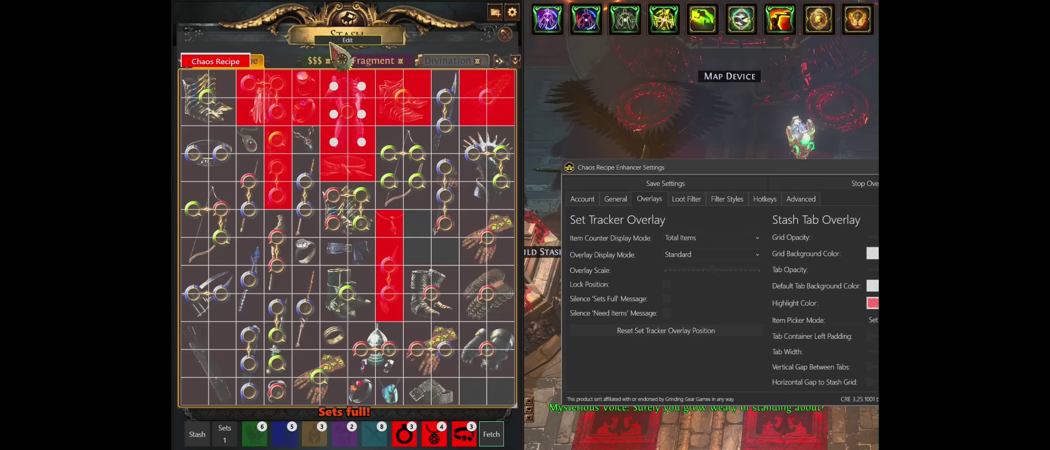
left_click(359, 42)
mouse_move(516, 403)
left_mouse_down()
mouse_move(440, 348)
mouse_move(456, 355)
mouse_move(436, 308)
mouse_move(460, 300)
mouse_move(443, 301)
mouse_move(443, 402)
mouse_move(467, 340)
mouse_move(485, 387)
mouse_move(516, 407)
left_mouse_up()
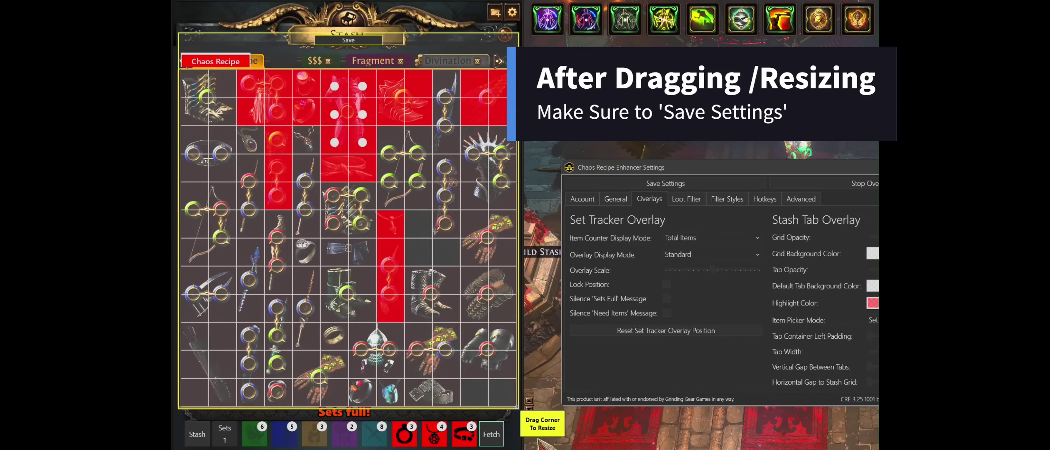
mouse_move(516, 407)
left_mouse_down()
mouse_move(490, 394)
mouse_move(514, 408)
left_mouse_up()
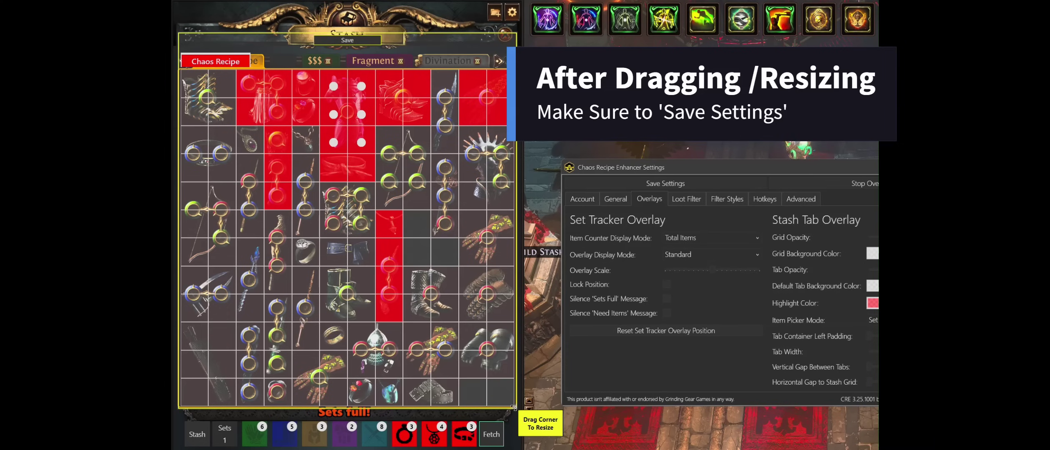
left_click(357, 44)
Set the tab container left padding to 26 so the overlay's tab label covers the Chaos Recipe tab name
left_click_drag(656, 169, 549, 139)
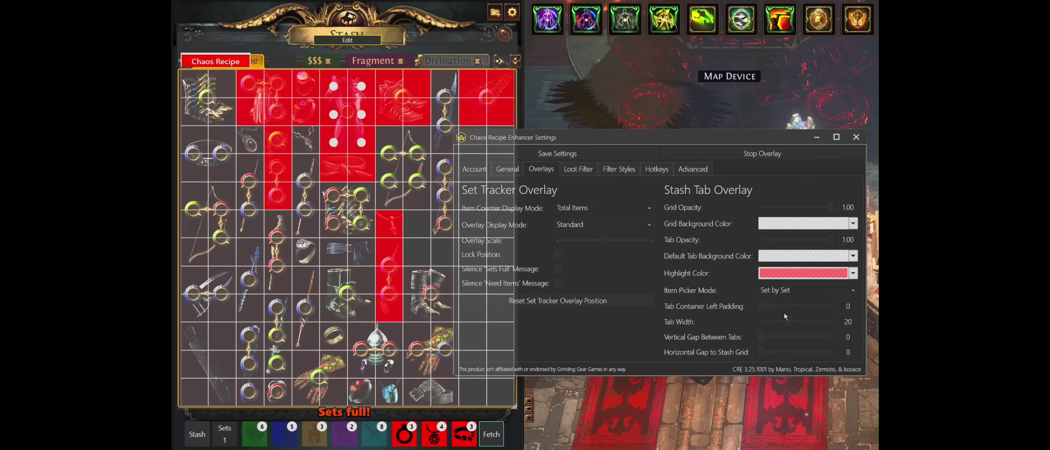
left_click_drag(763, 306, 766, 310)
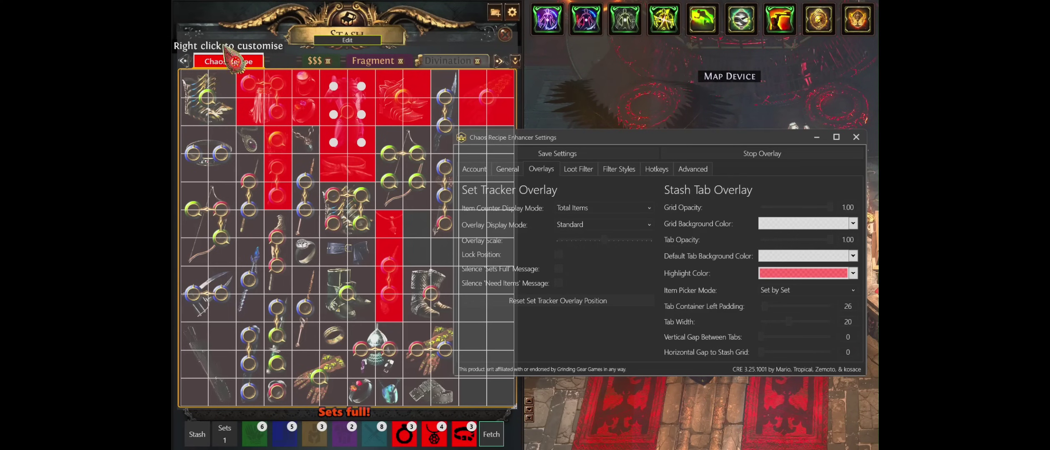
left_click_drag(630, 138, 633, 197)
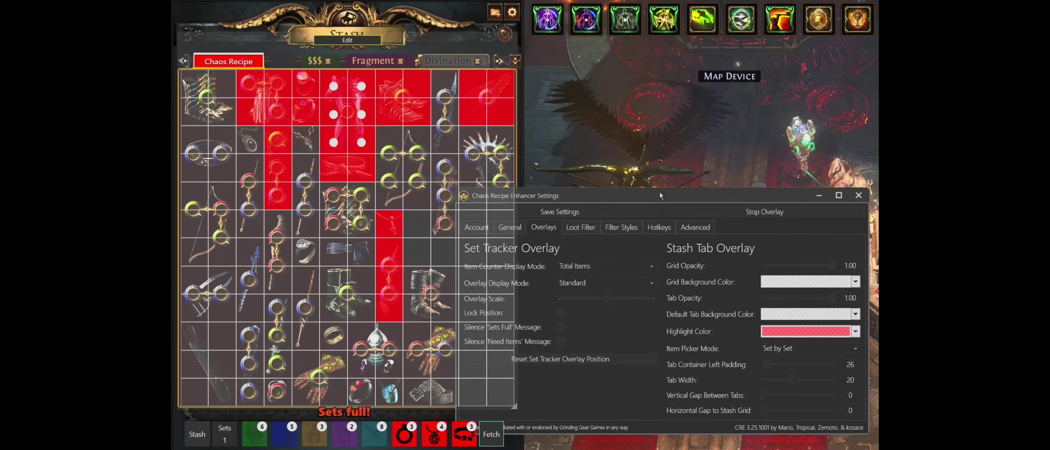
left_click_drag(644, 194, 634, 124)
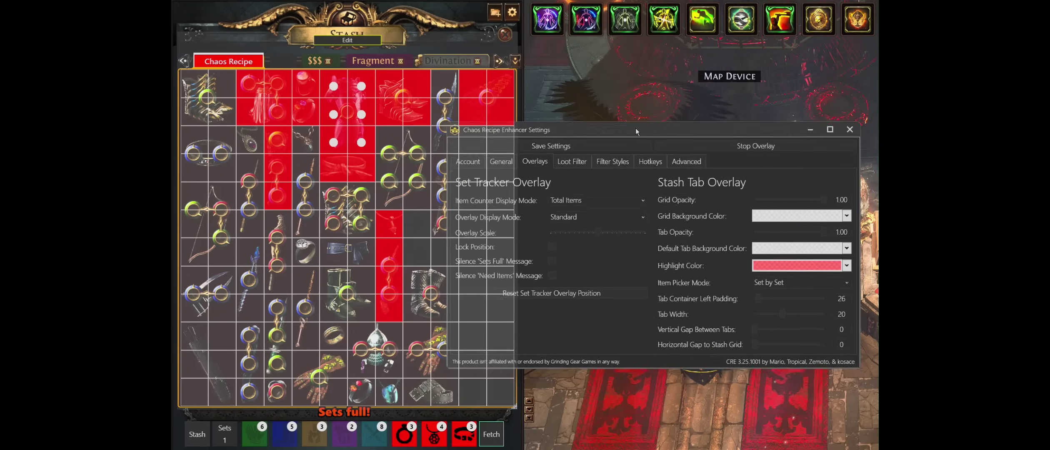
Set the item picker mode to Item by Item and reload the stash tab overlay
left_click(804, 277)
left_click(787, 303)
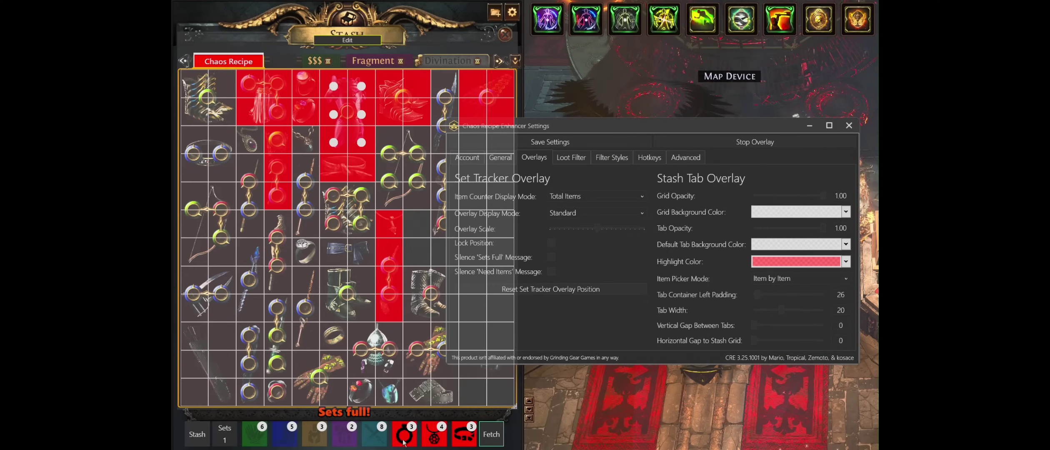
left_click(190, 435)
left_click(190, 436)
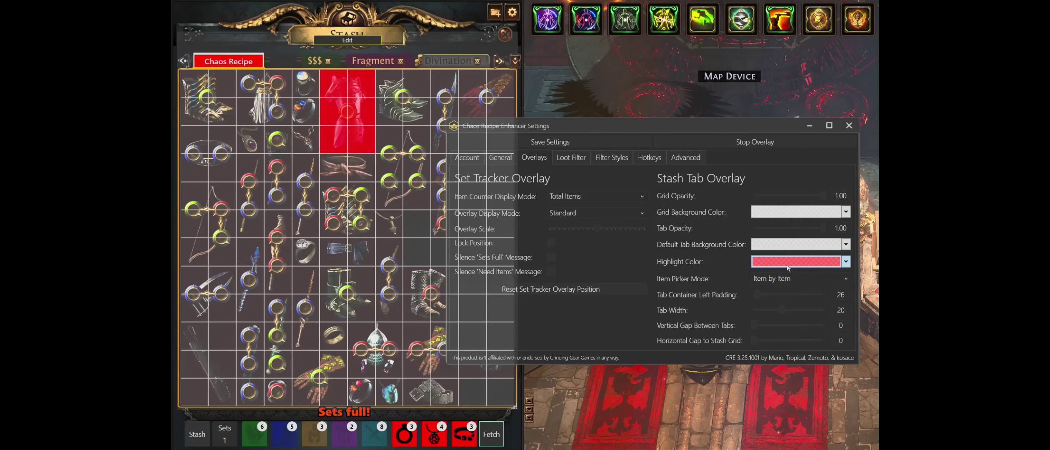
Change the stash tab overlay's highlight color to light blue
left_click(846, 261)
left_click(868, 322)
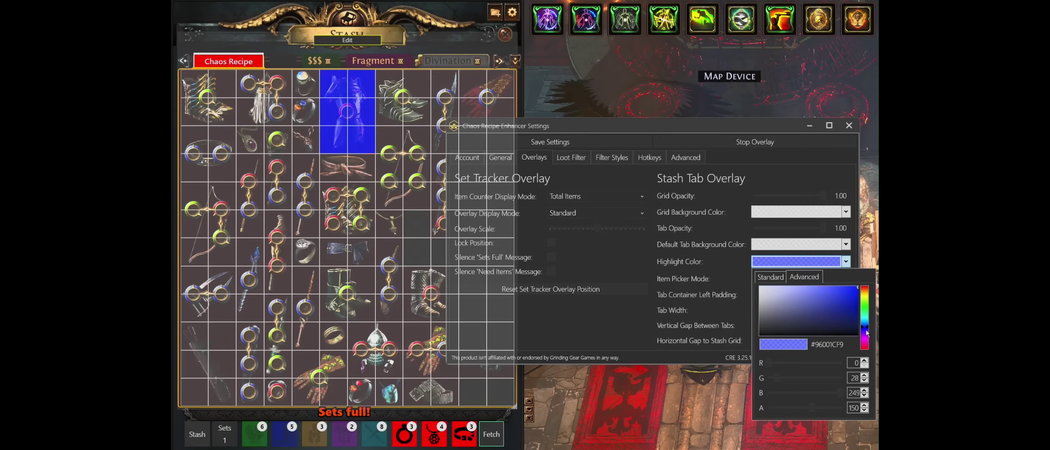
left_click_drag(868, 333, 867, 322)
left_click(782, 162)
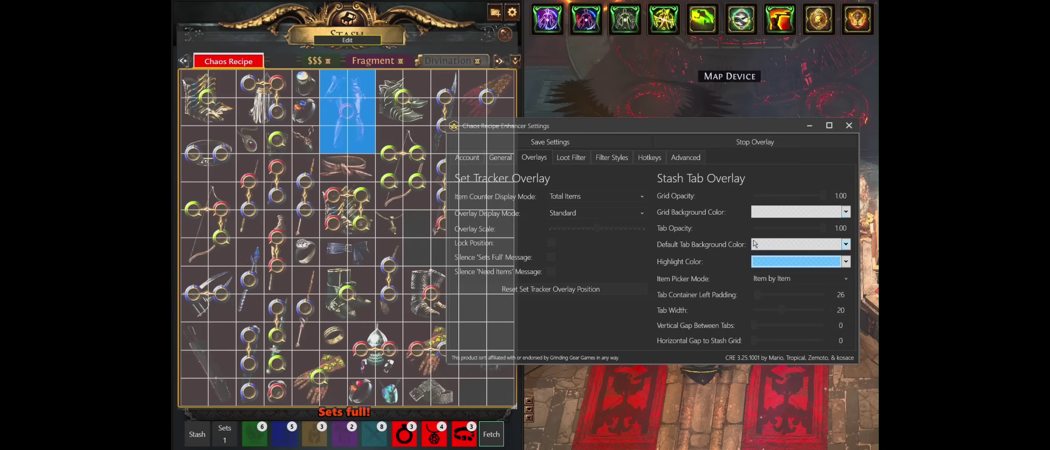
Try a grid opacity of 0.00 for the stash tab overlay and restore it to 1.00
left_click(781, 212)
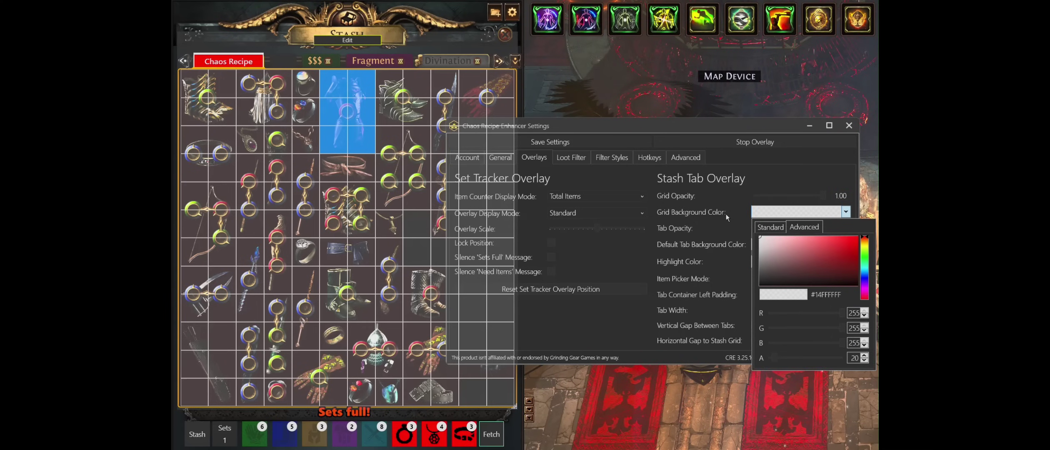
left_click_drag(823, 195, 717, 202)
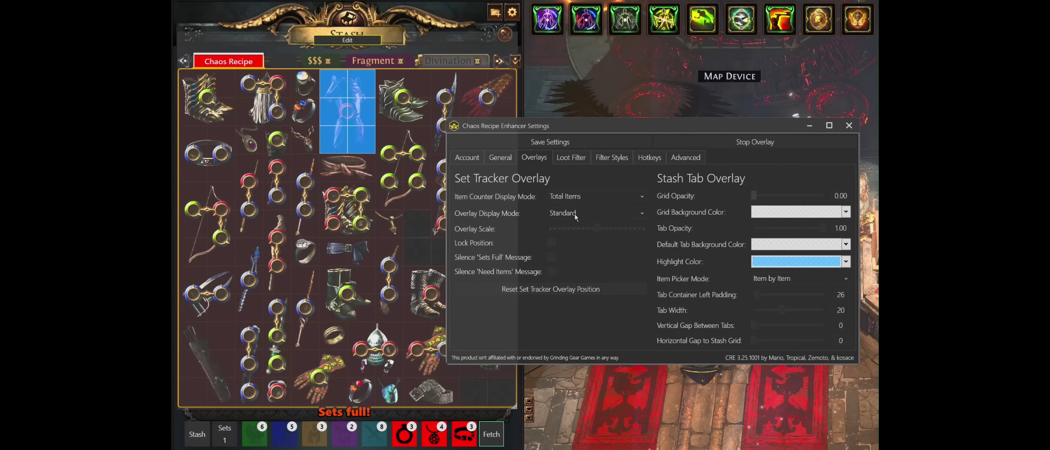
key("End")
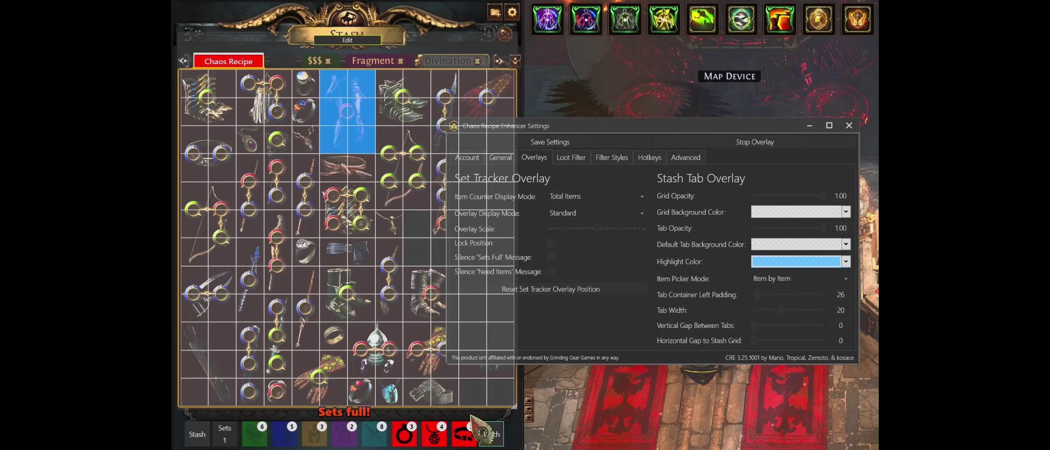
Set the item picker mode to Set by Set, reload the stash tab overlay and move the settings window clear of the stash
left_click(768, 280)
left_click(767, 291)
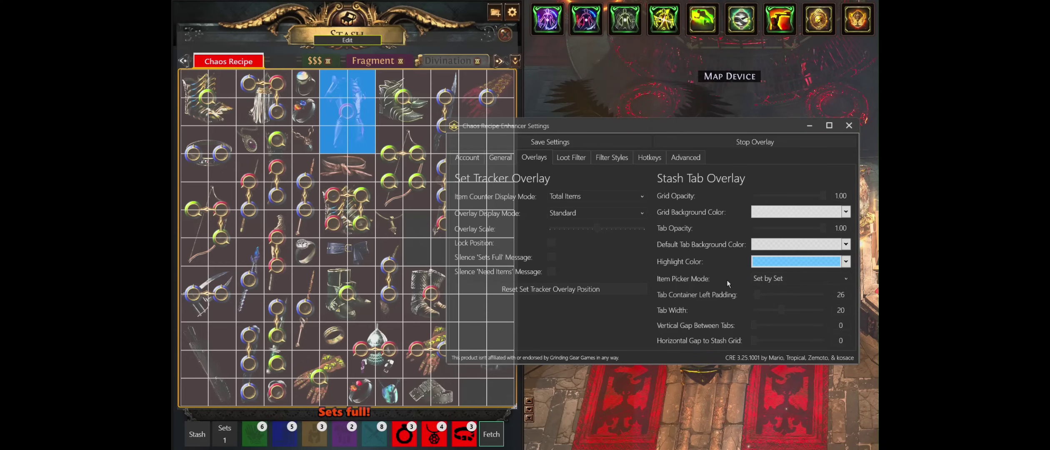
left_click(199, 437)
left_click(199, 438)
left_click_drag(634, 133, 767, 164)
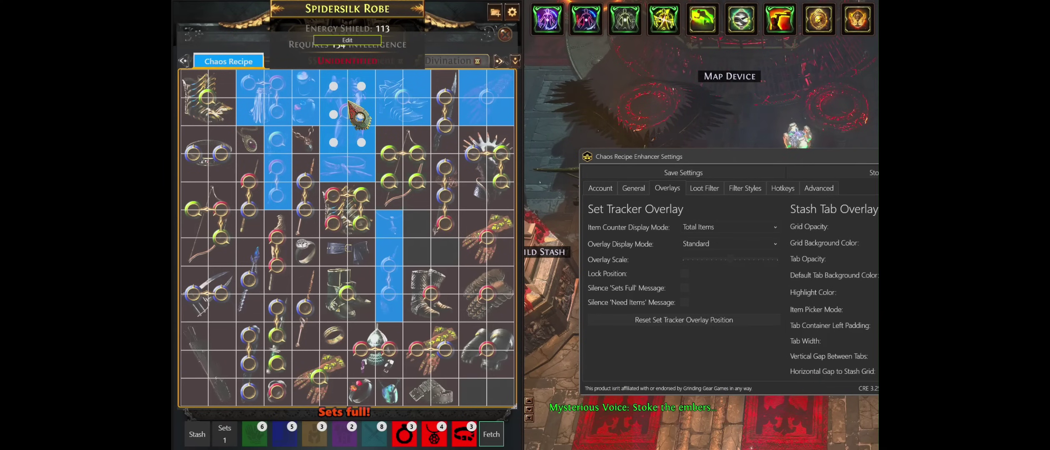
Transfer every highlighted item of the set from the Chaos Recipe stash tab to the inventory
left_click(358, 115, "ctrl")
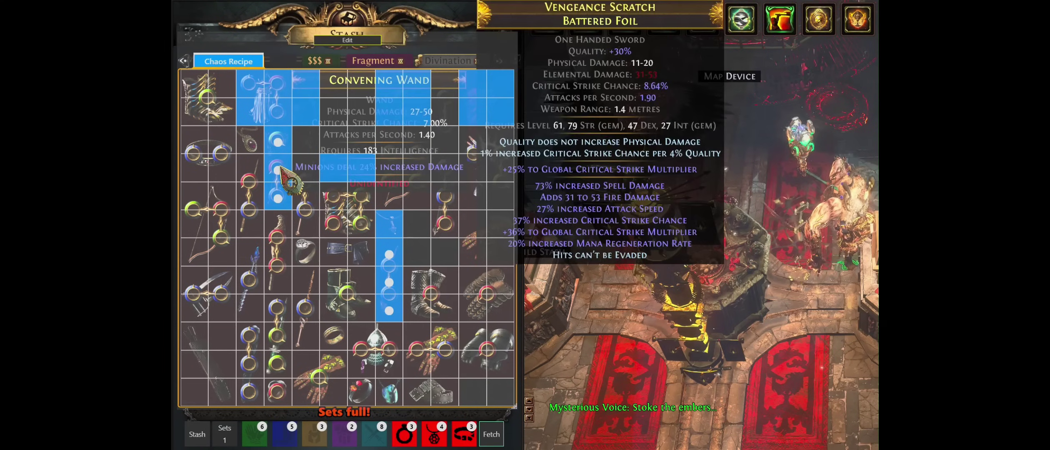
left_click(276, 167, "ctrl")
left_click(389, 275, "ctrl")
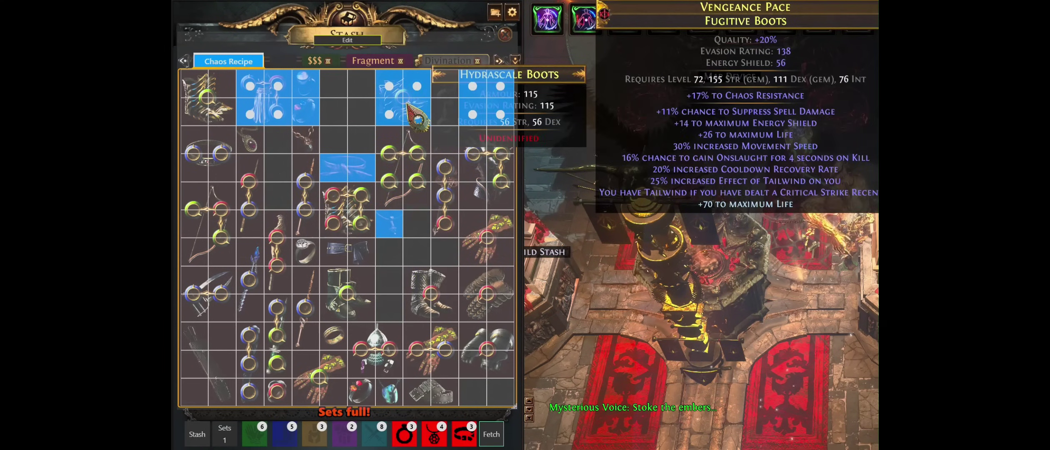
left_click(403, 98, "ctrl")
left_click(479, 92, "ctrl")
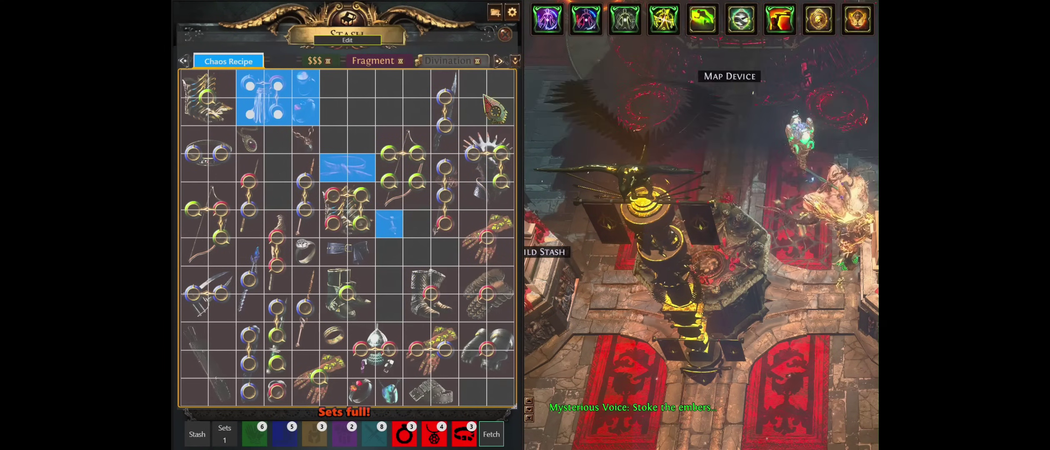
left_click(250, 98, "ctrl")
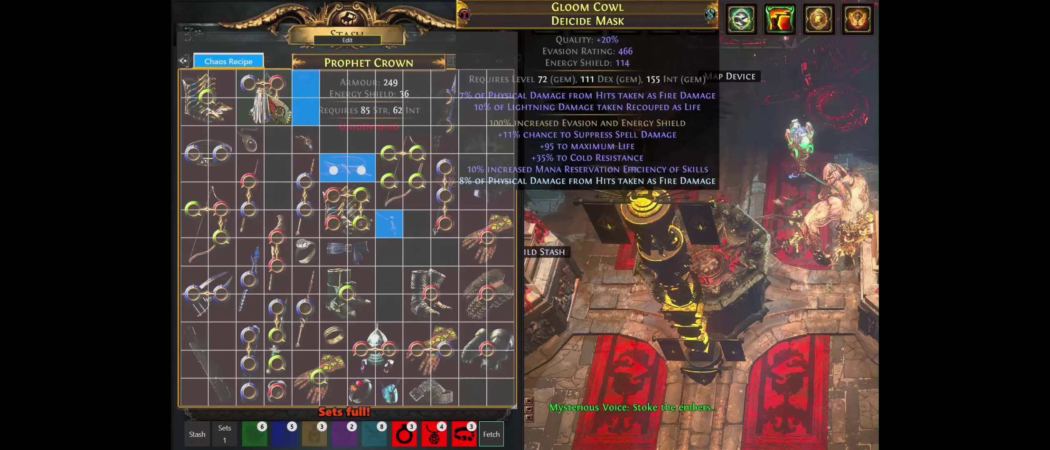
left_click(348, 169, "ctrl")
left_click(305, 85, "ctrl")
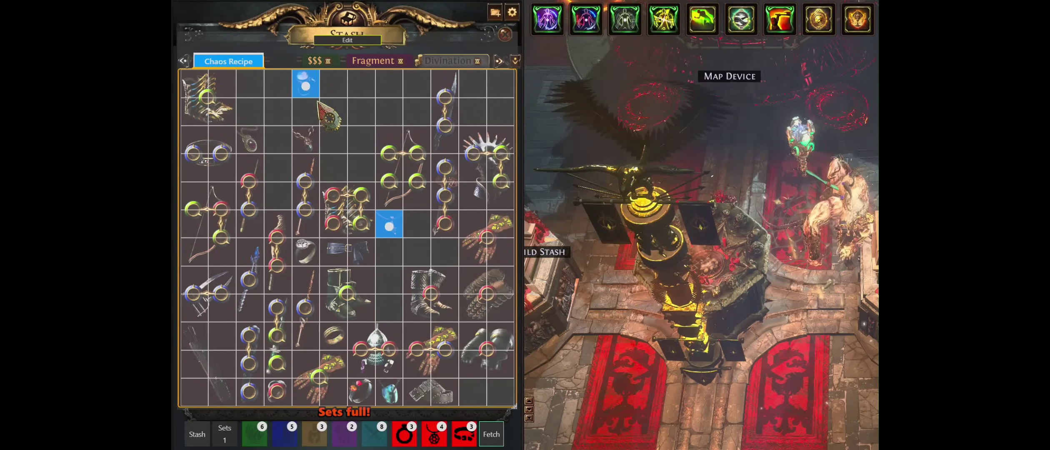
left_click(389, 224, "ctrl")
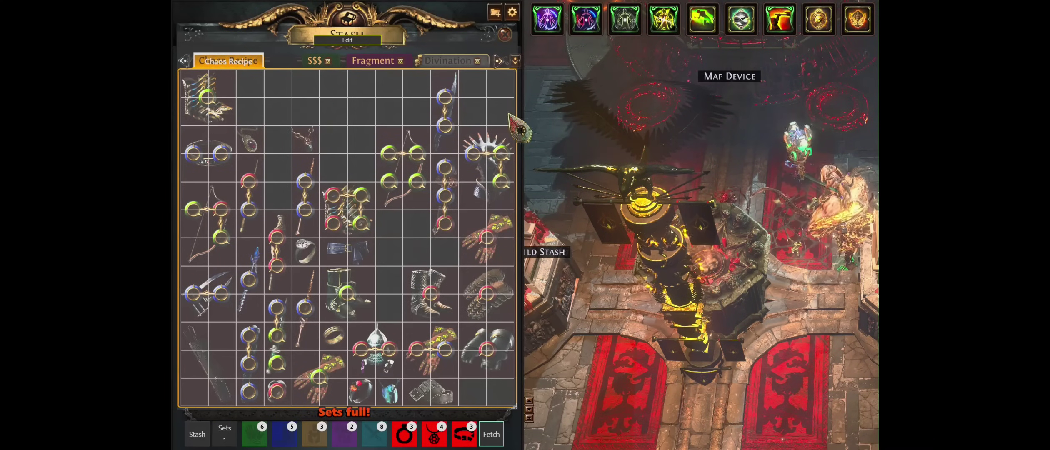
left_click(332, 85)
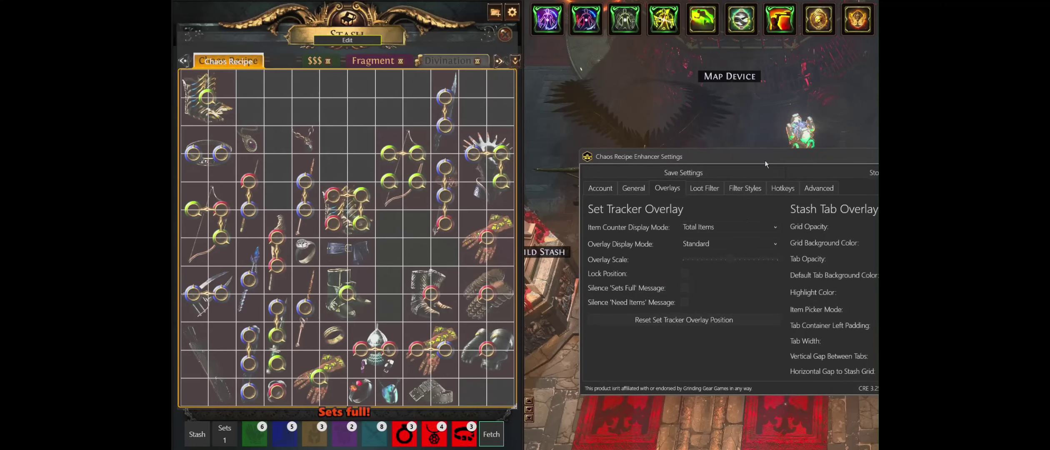
Return to the Chaos Recipe Enhancer settings and enable loot filter manipulation
left_click_drag(767, 126, 646, 147)
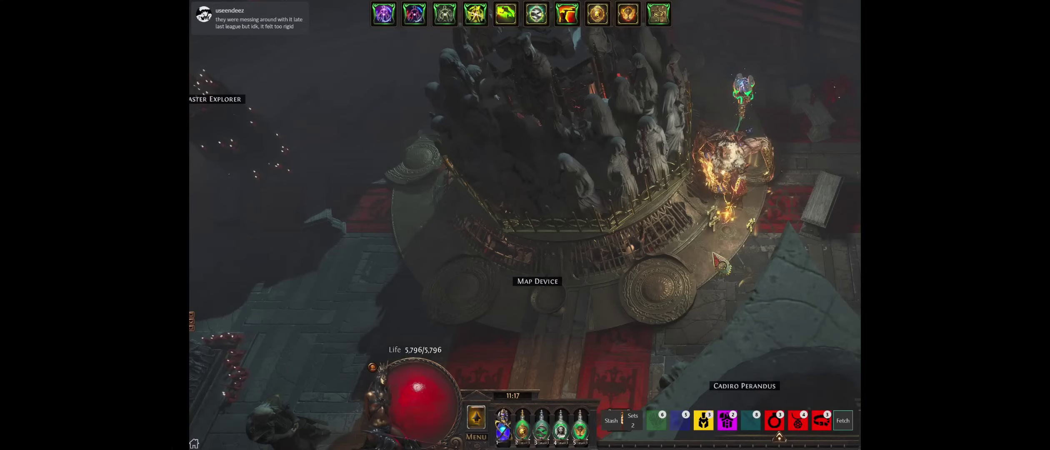
key("alt+Tab")
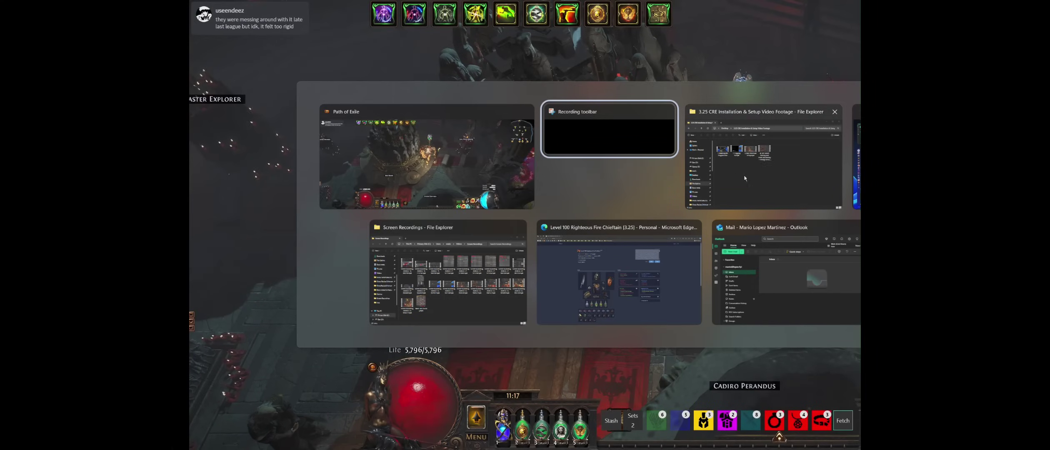
left_click(649, 114)
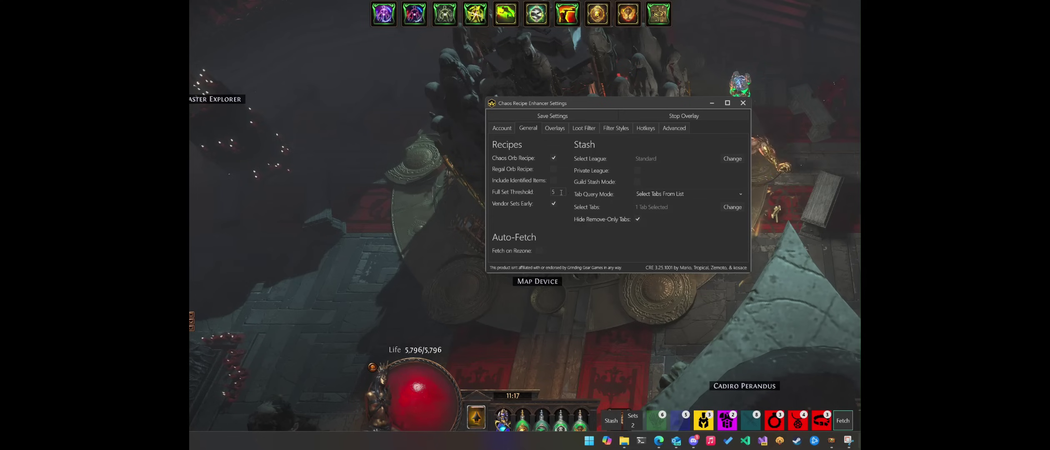
mouse_move(493, 194)
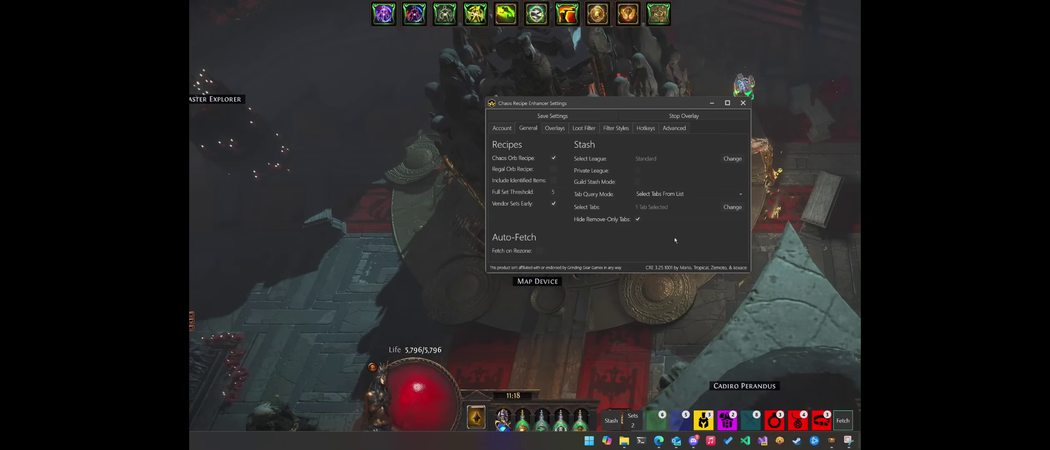
left_click(589, 129)
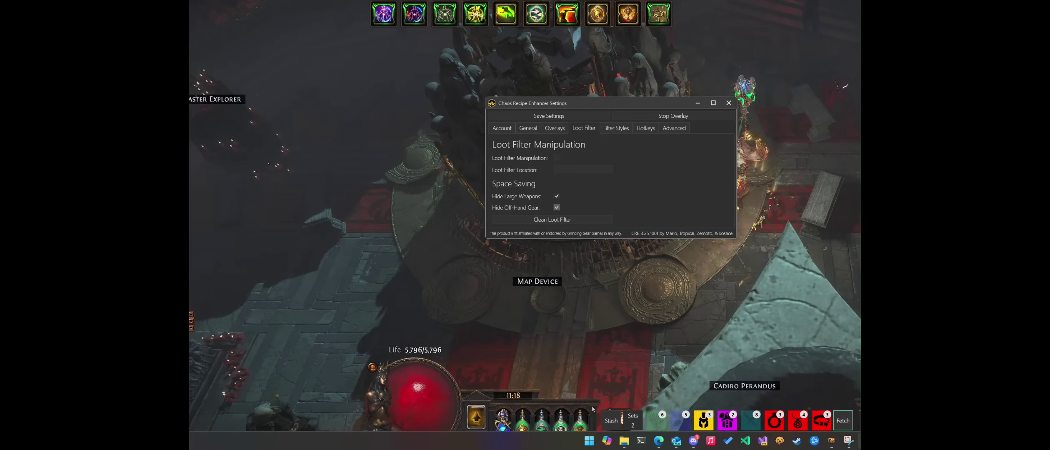
left_click(557, 159)
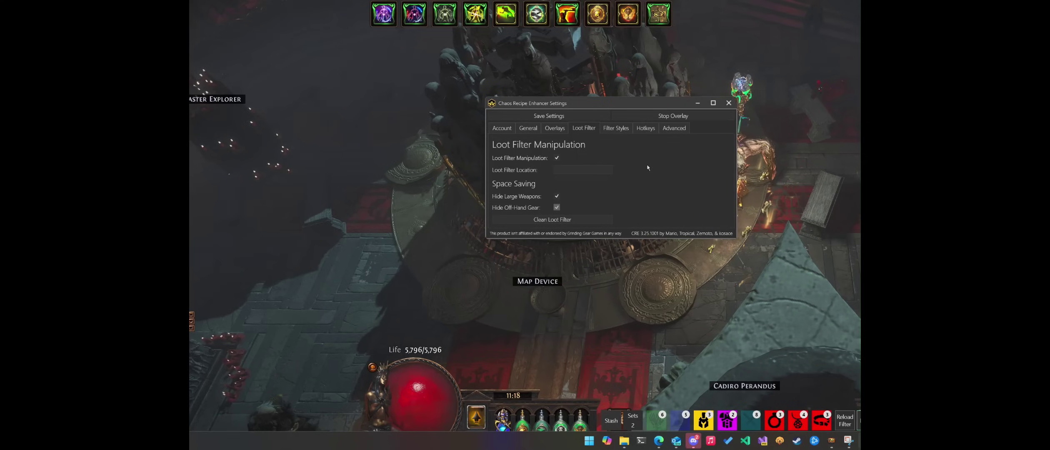
Browse for the loot filter location in Documents\My Games\Path of Exile, enlarging the file dialog to show all filter files
left_click(598, 170)
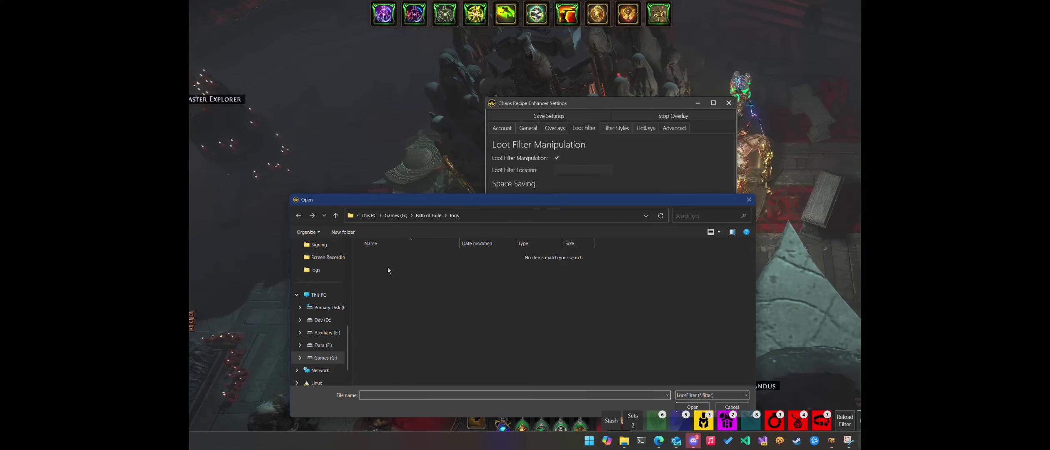
scroll(318, 334, "up", 3)
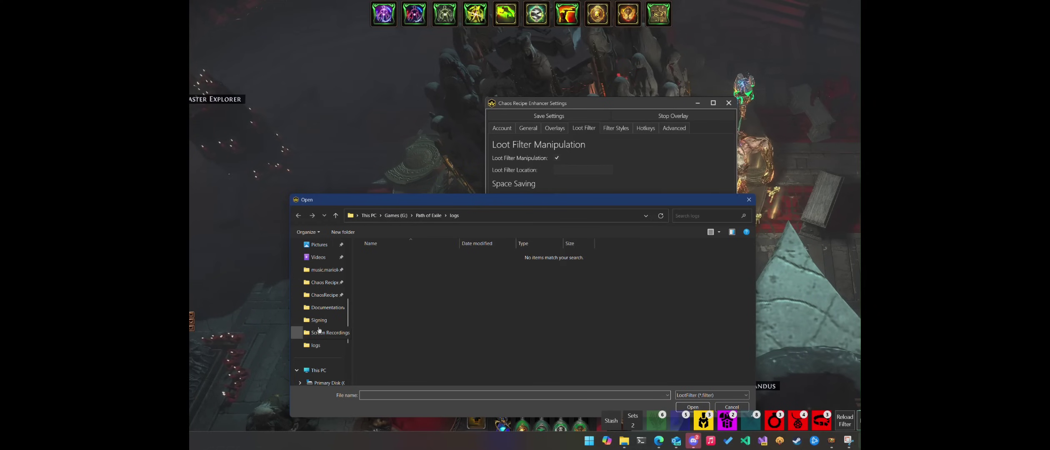
scroll(318, 336, "up", 2)
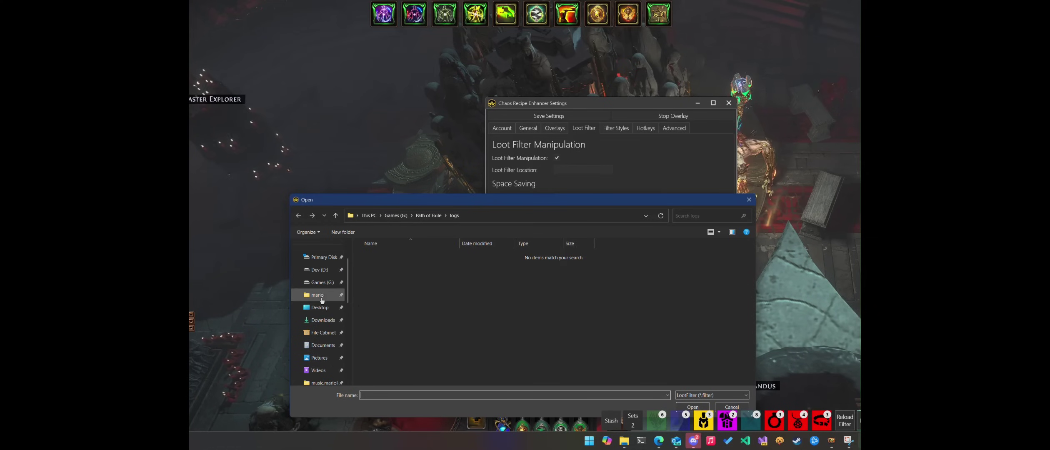
left_click(322, 345)
double_click(390, 346)
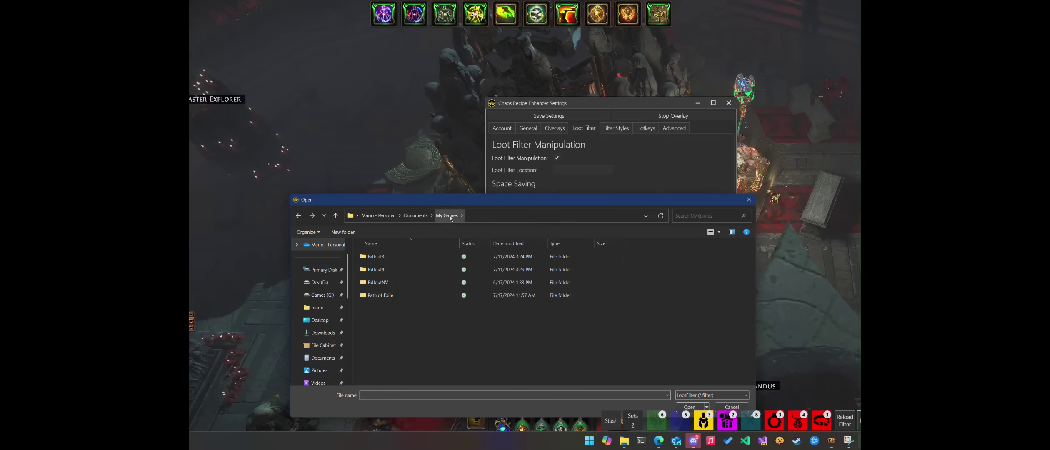
double_click(424, 296)
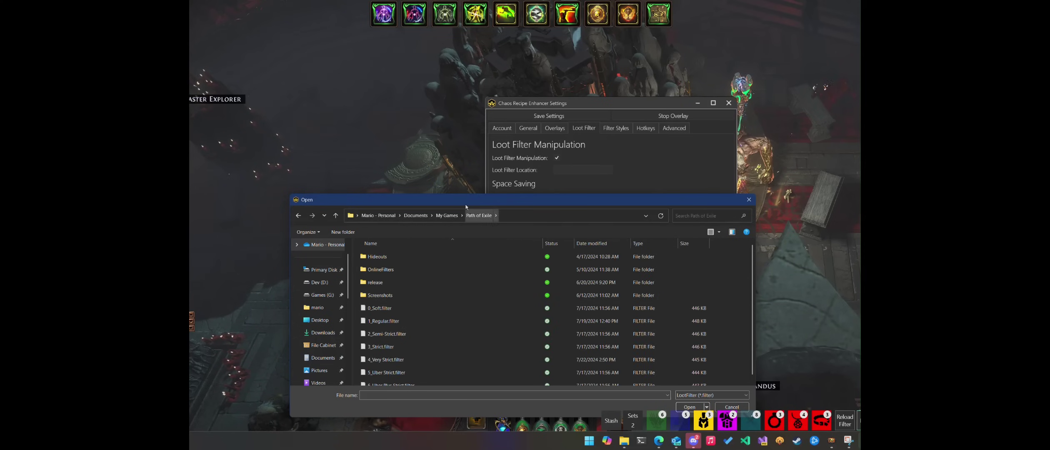
left_click_drag(462, 204, 447, 125)
left_click_drag(737, 336, 774, 400)
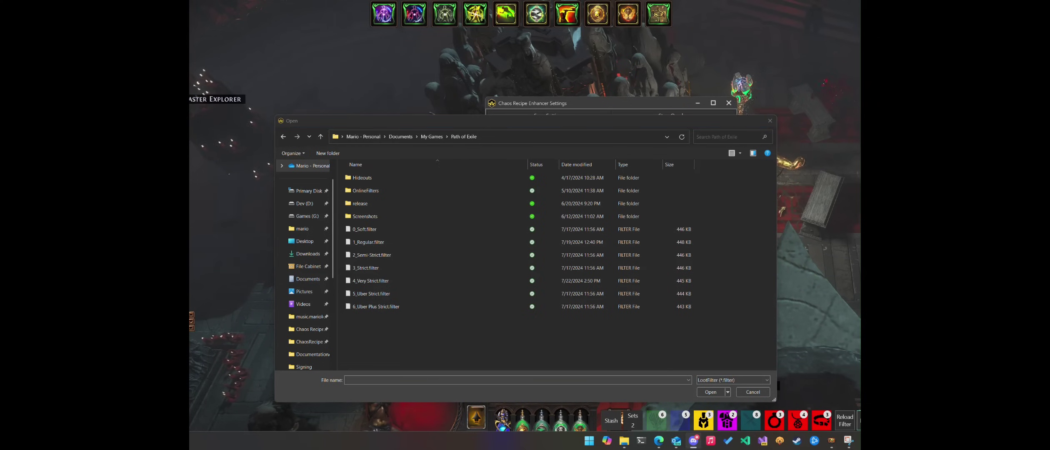
left_click_drag(485, 125, 502, 135)
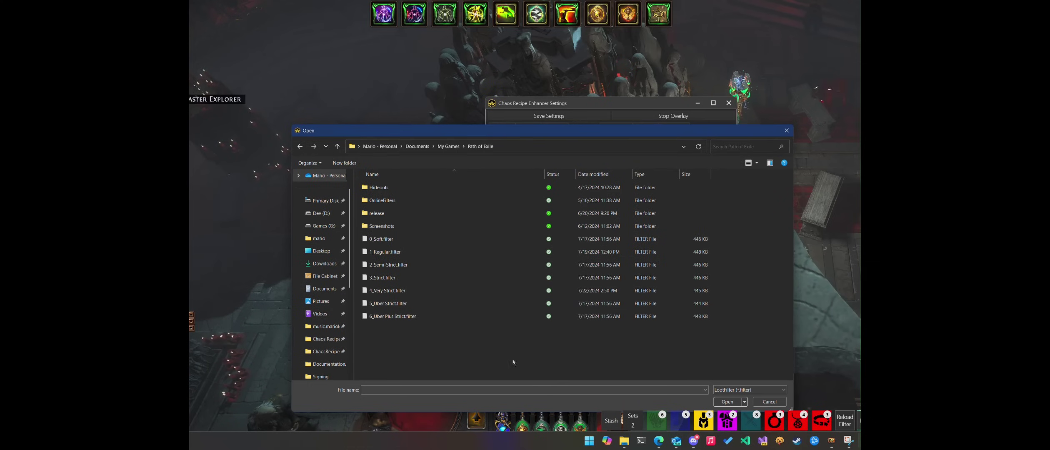
Check the full path of the Path of Exile folder and look inside its OnlineFilters subfolder
left_click(515, 147)
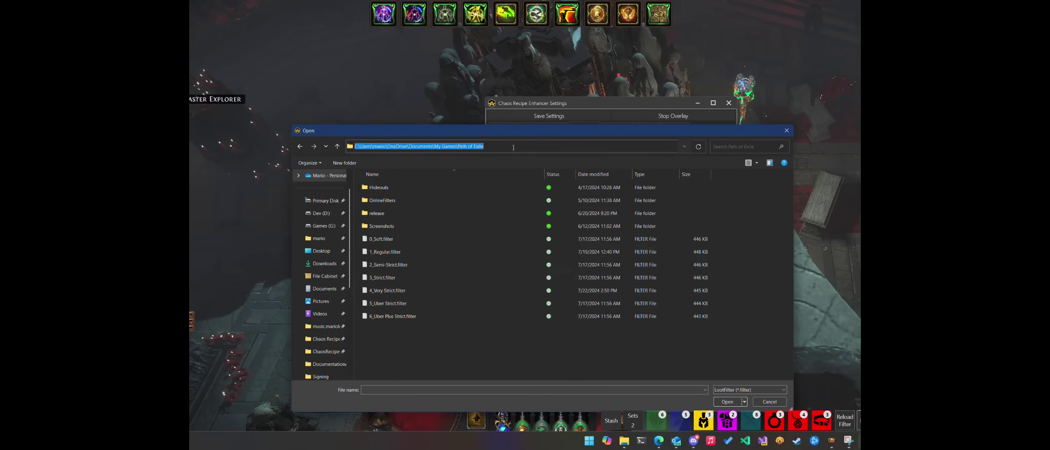
left_click(514, 148)
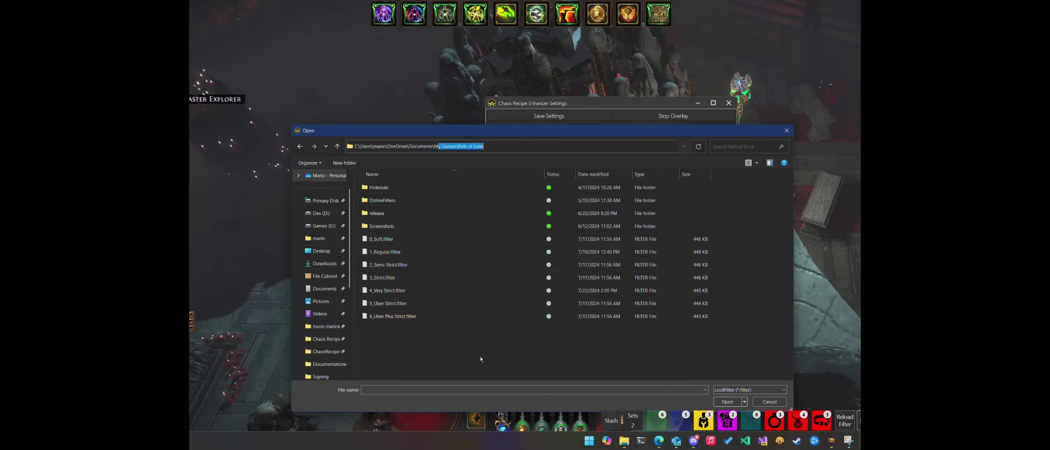
double_click(433, 199)
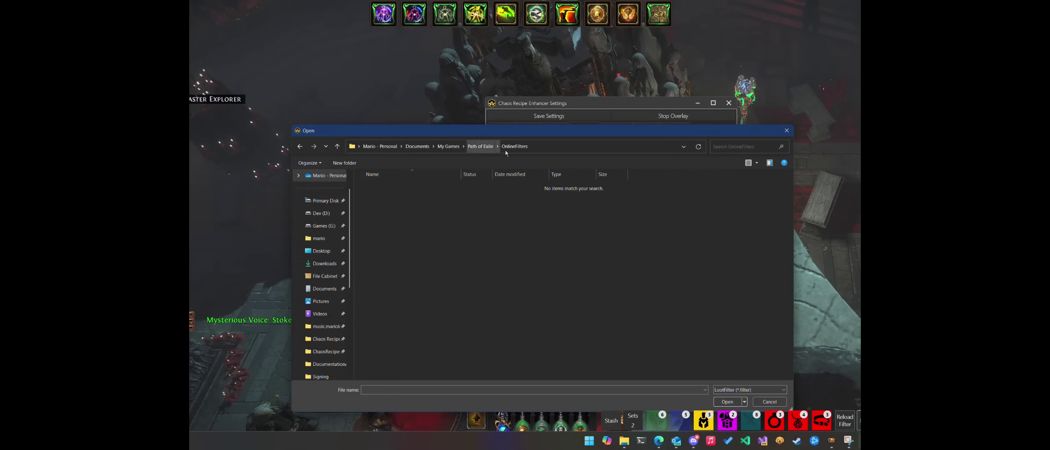
left_click(478, 147)
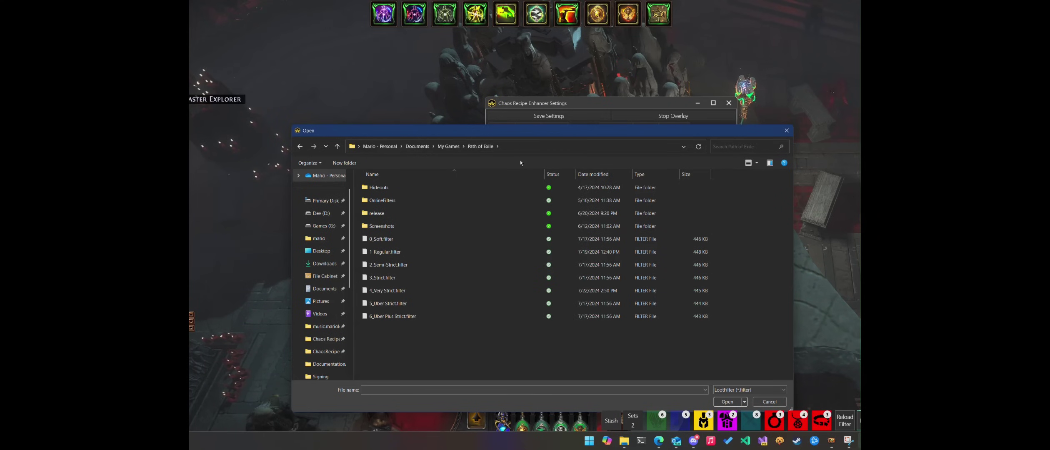
Choose 4_Very Strict.filter from the Path of Exile folder as the loot filter location
left_click_drag(512, 134, 498, 95)
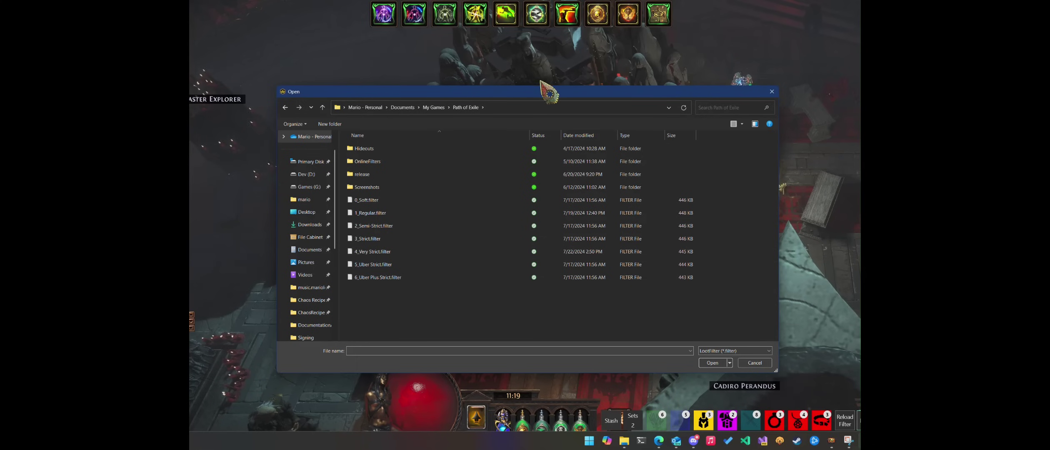
left_click_drag(530, 97, 550, 83)
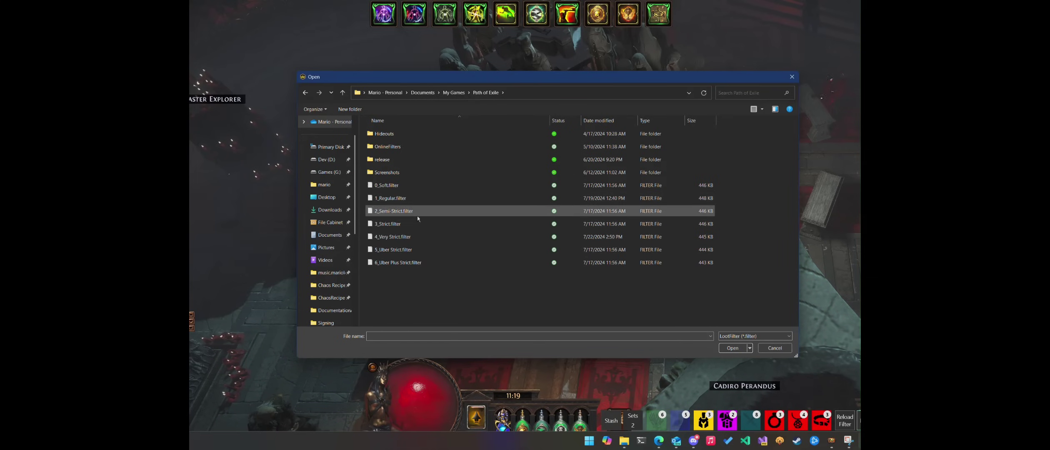
double_click(415, 236)
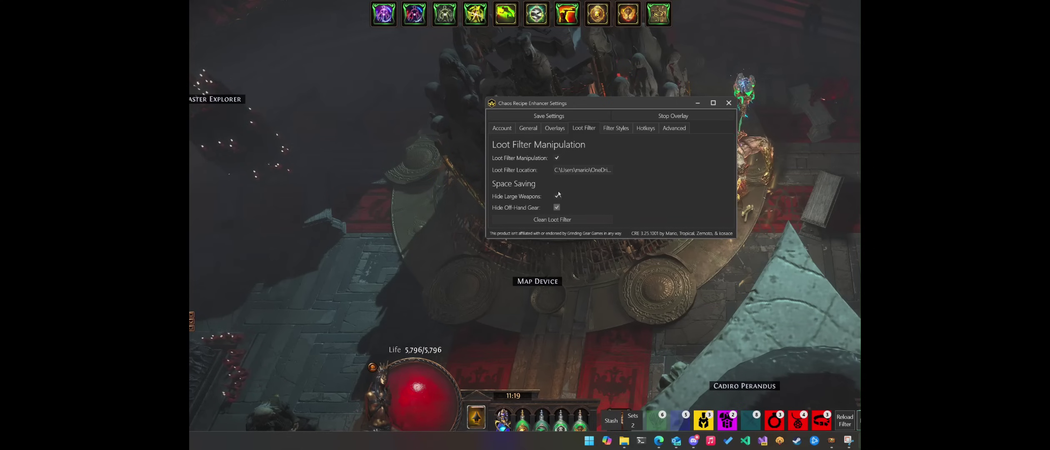
mouse_move(537, 187)
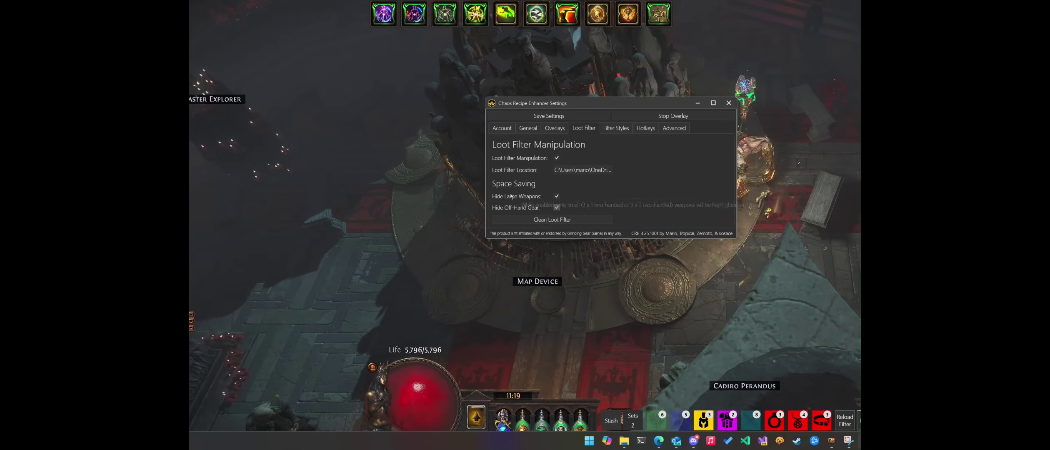
Check the explanation of the Hide Large Weapons option, save the settings, and open the Filter Style Editor
mouse_move(502, 199)
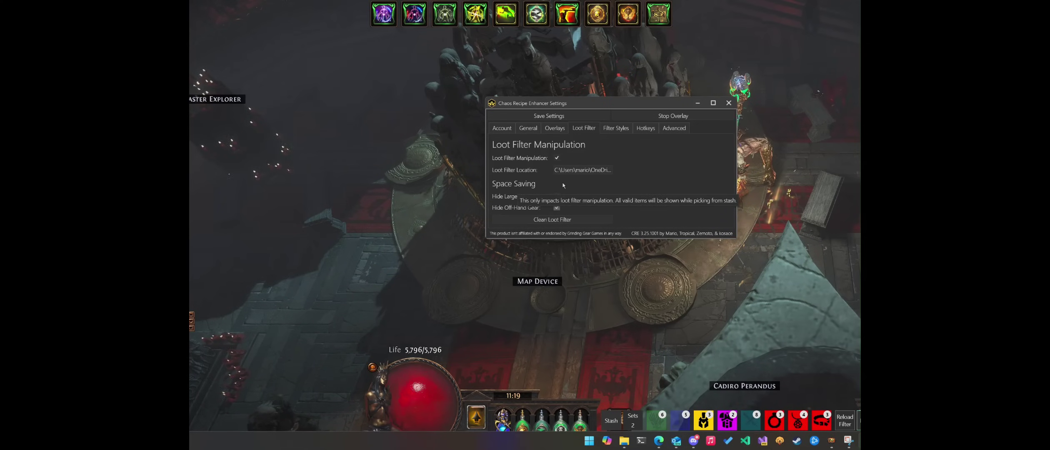
left_click(564, 120)
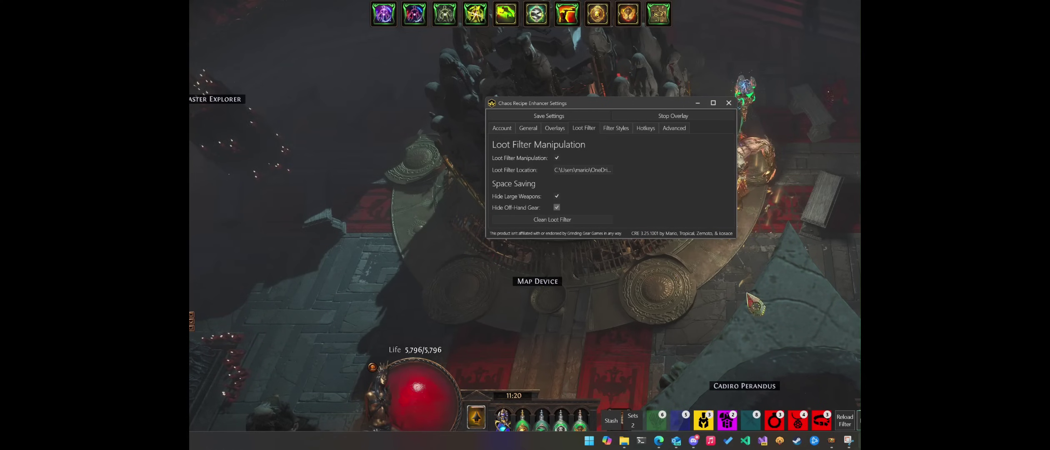
left_click(613, 129)
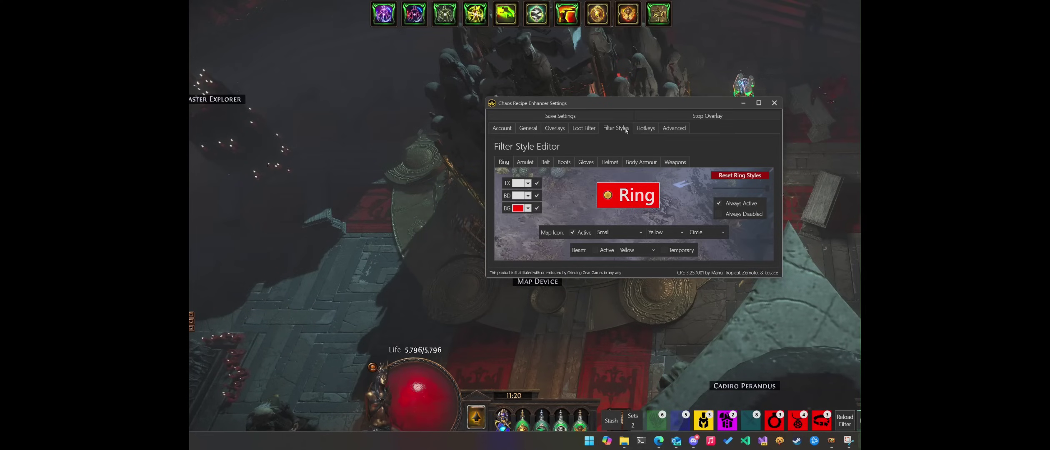
Look through the filter styles of the amulet, belt, boots, gloves, helmet, body armour and weapon classes
left_click(526, 162)
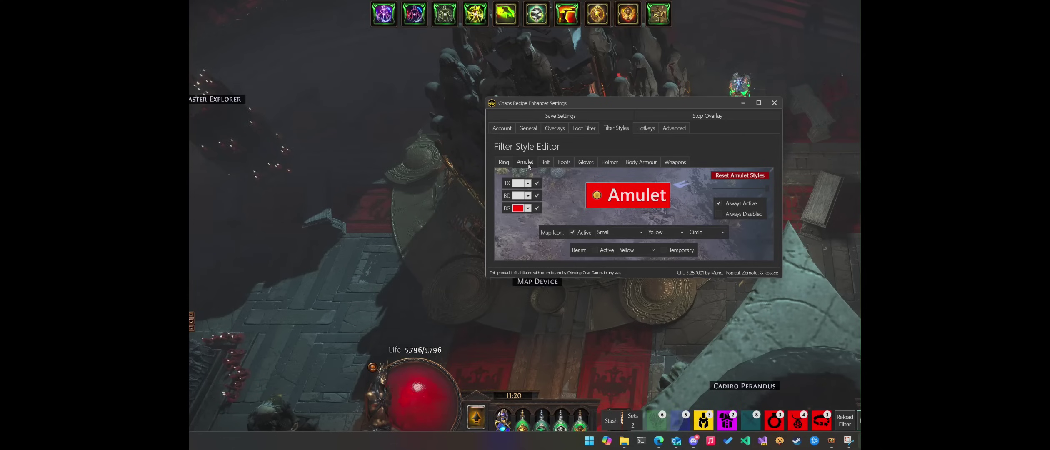
left_click(545, 162)
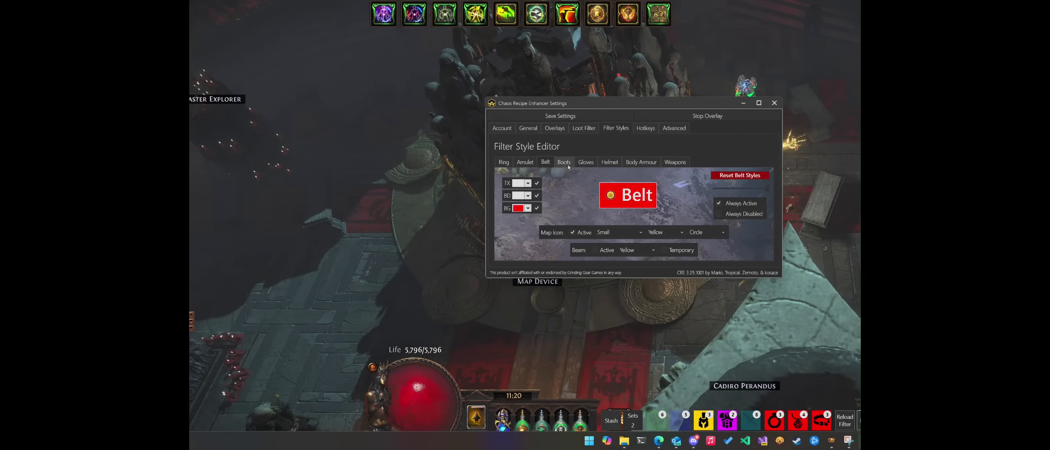
left_click(566, 165)
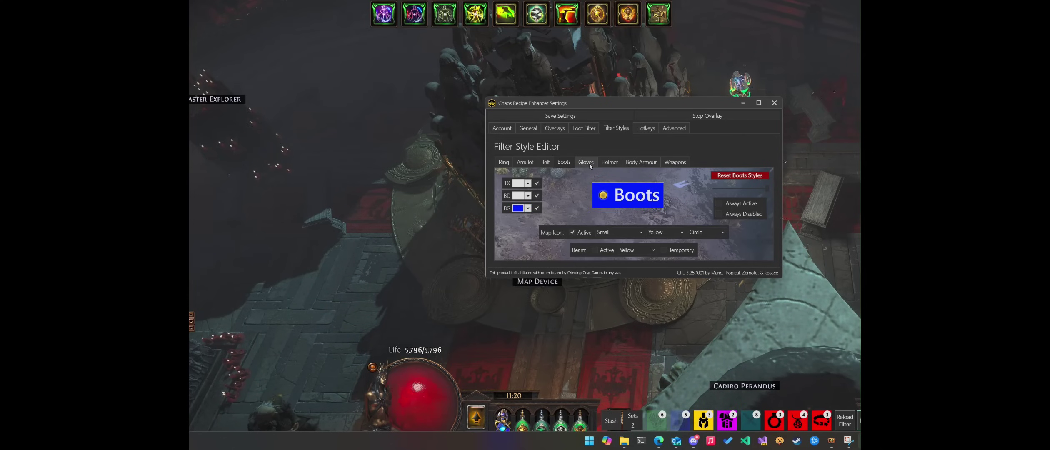
left_click(587, 163)
left_click(641, 162)
left_click(676, 162)
left_click(608, 163)
left_click(564, 162)
left_click(525, 162)
left_click(545, 162)
left_click(669, 164)
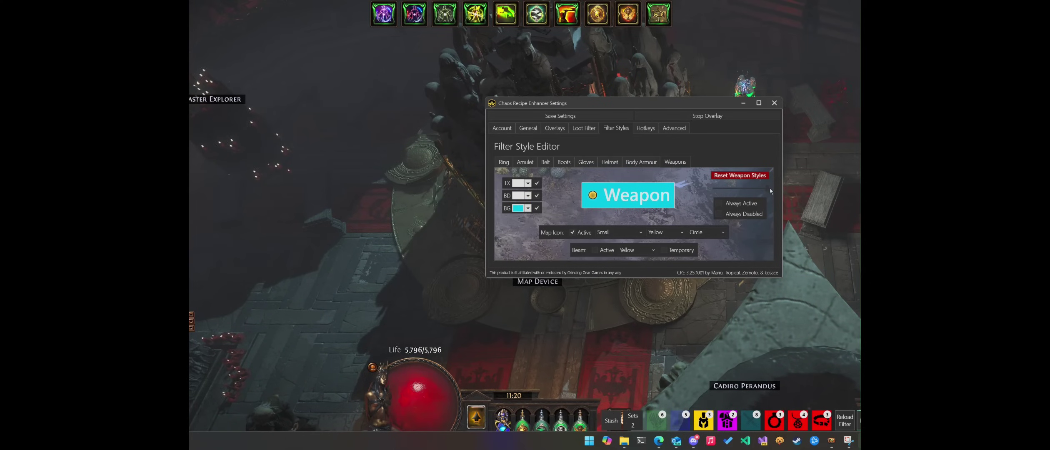
mouse_move(754, 192)
left_mouse_down()
mouse_move(742, 193)
mouse_move(753, 192)
left_mouse_up()
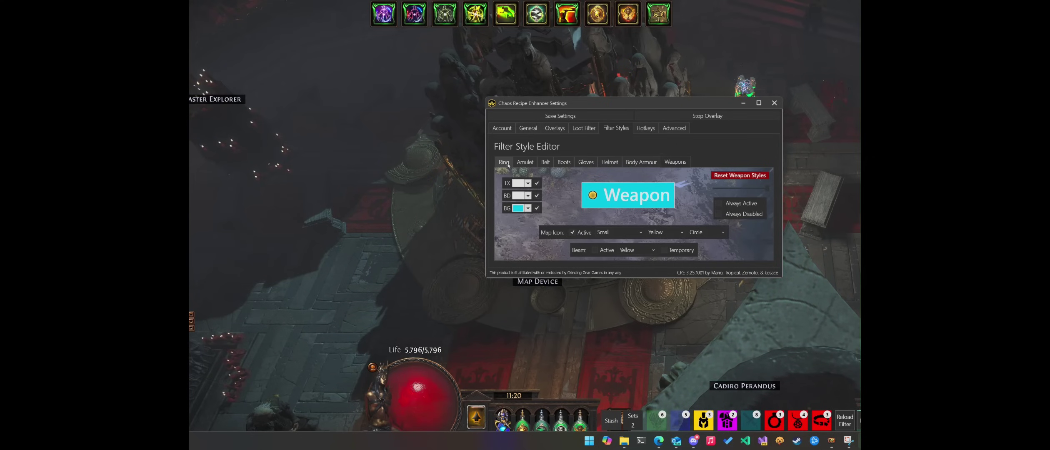
Try the text colour picker and the Always Active and Always Disabled options on the weapon style, leaving both options off
left_click(529, 184)
left_click(529, 184)
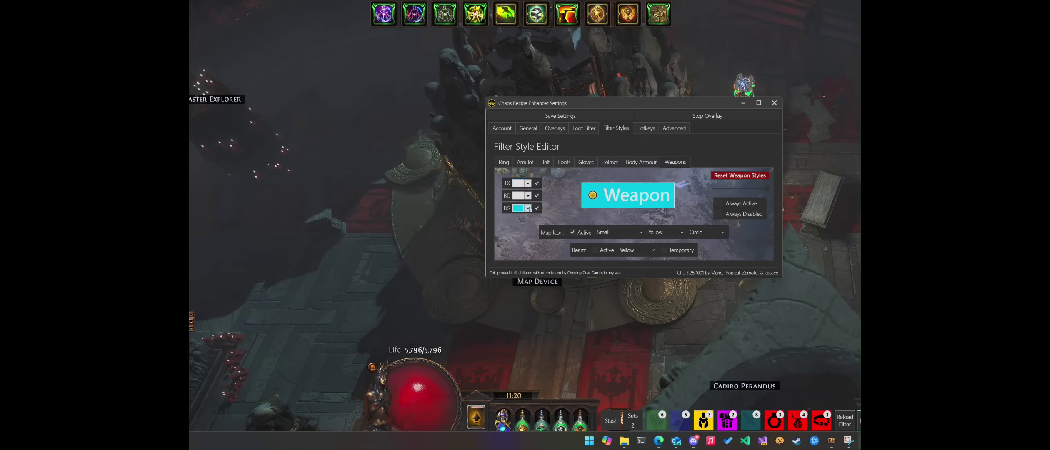
left_click(719, 204)
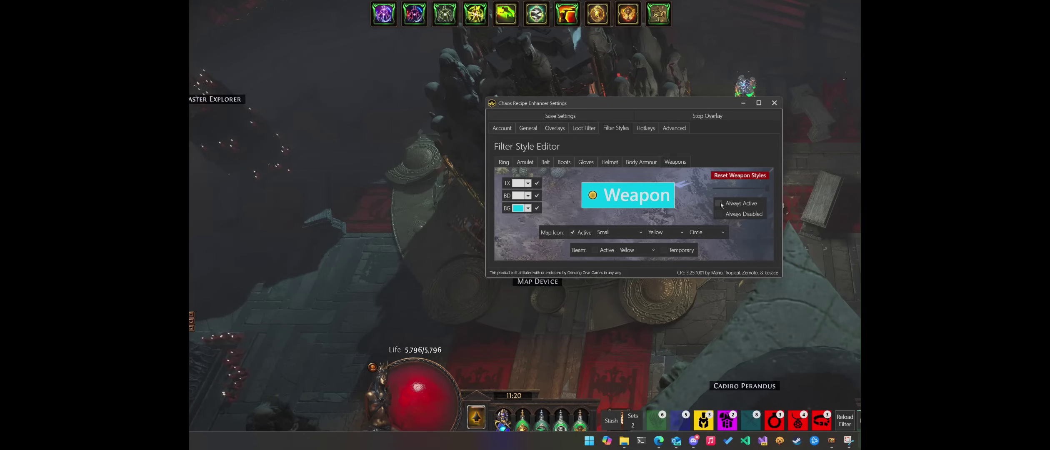
left_click(720, 203)
left_click(719, 215)
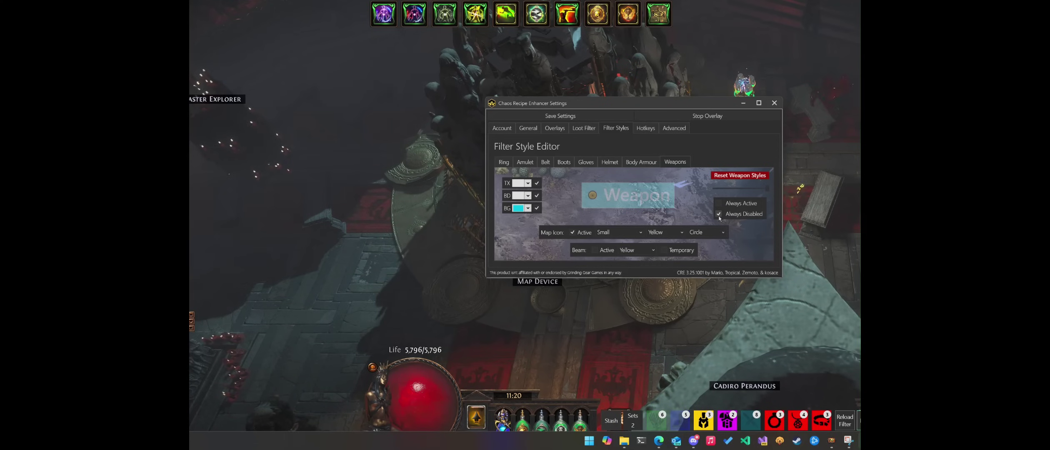
left_click(719, 215)
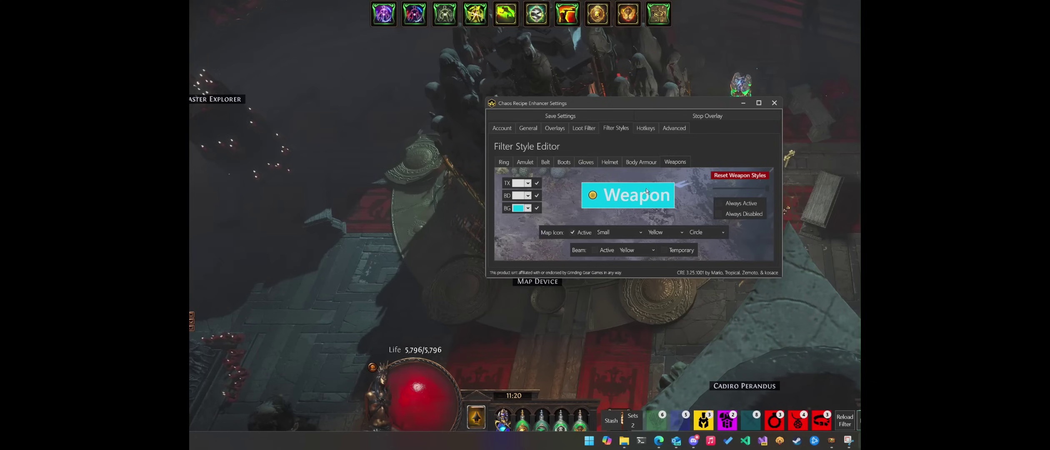
Try Always Disabled on the body armour style and switch it back off
left_click(636, 163)
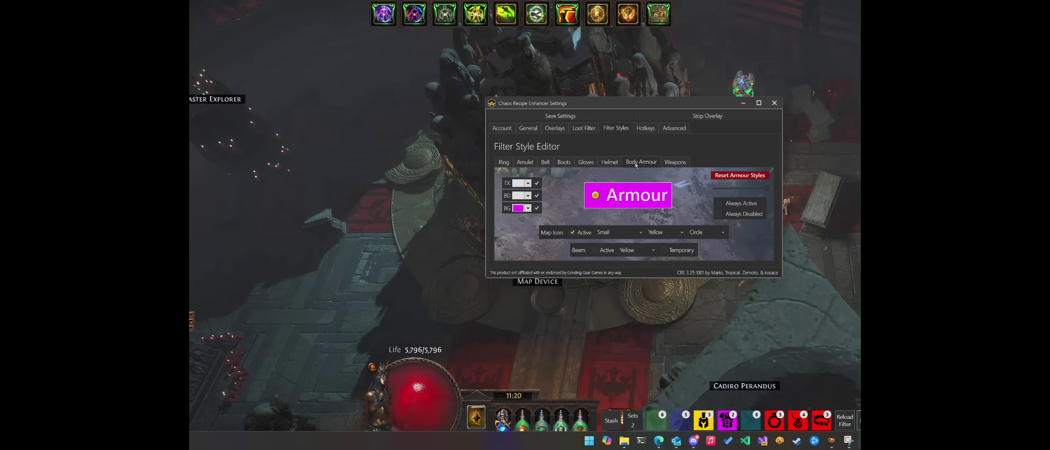
left_click(719, 214)
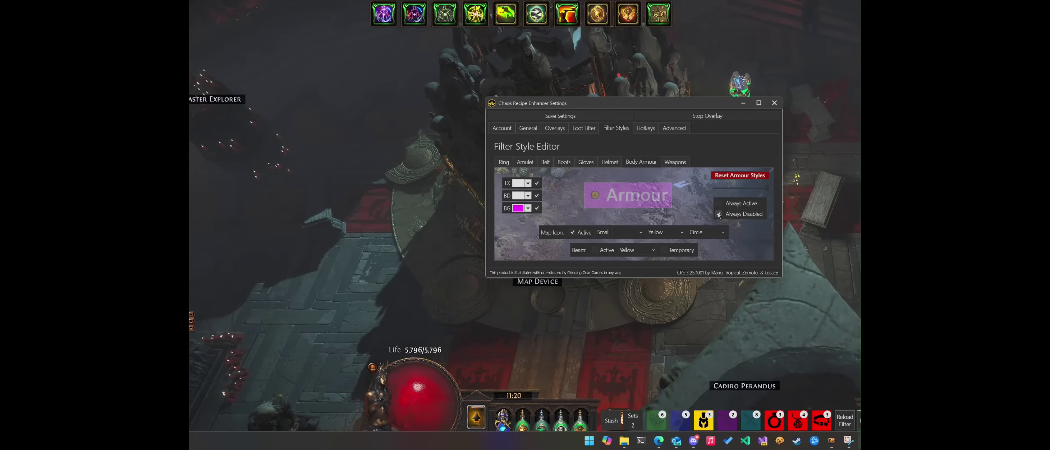
left_click(719, 215)
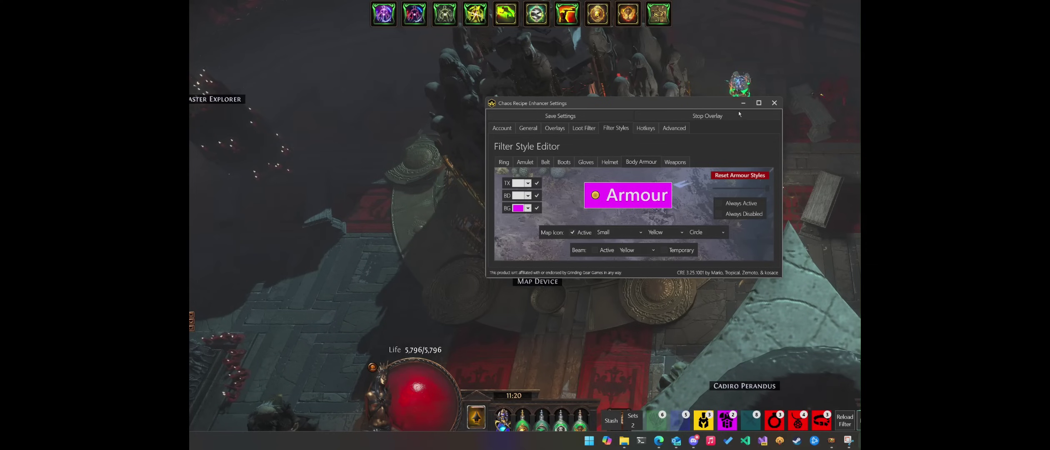
Move the settings window slightly and compare the label colours and Always Active states of all item classes, ending on the ring style
mouse_move(748, 100)
left_mouse_down()
mouse_move(674, 184)
mouse_move(688, 192)
mouse_move(763, 95)
left_mouse_up()
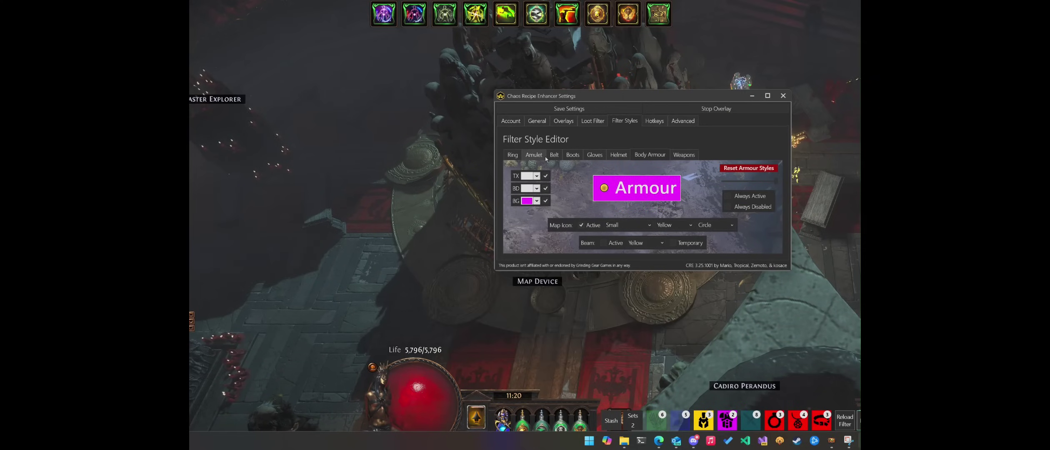
left_click(513, 155)
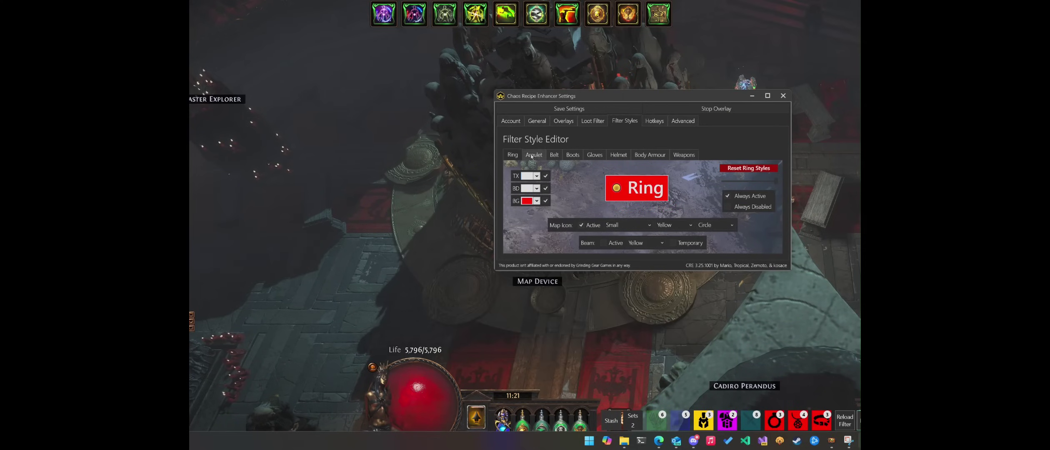
left_click(679, 156)
left_click(650, 155)
left_click(618, 155)
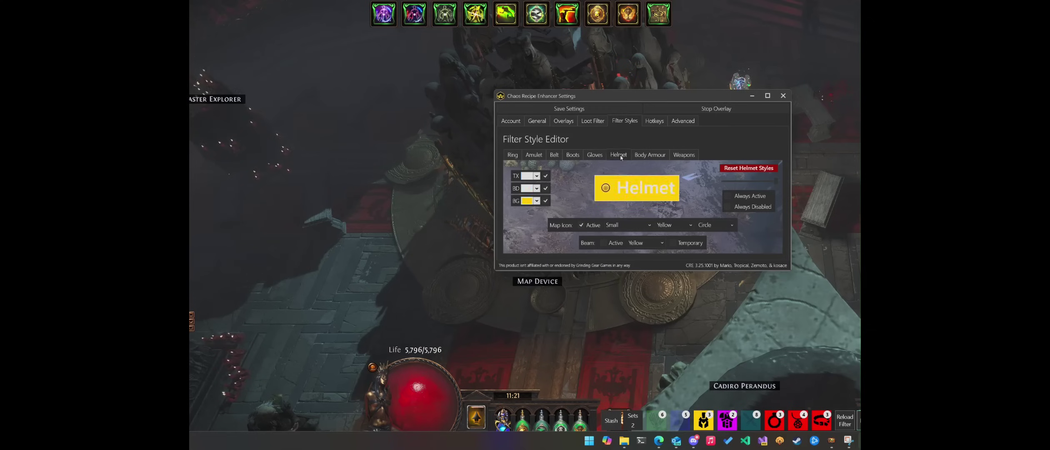
left_click(595, 155)
left_click(573, 154)
left_click(554, 155)
left_click(534, 155)
left_click(513, 155)
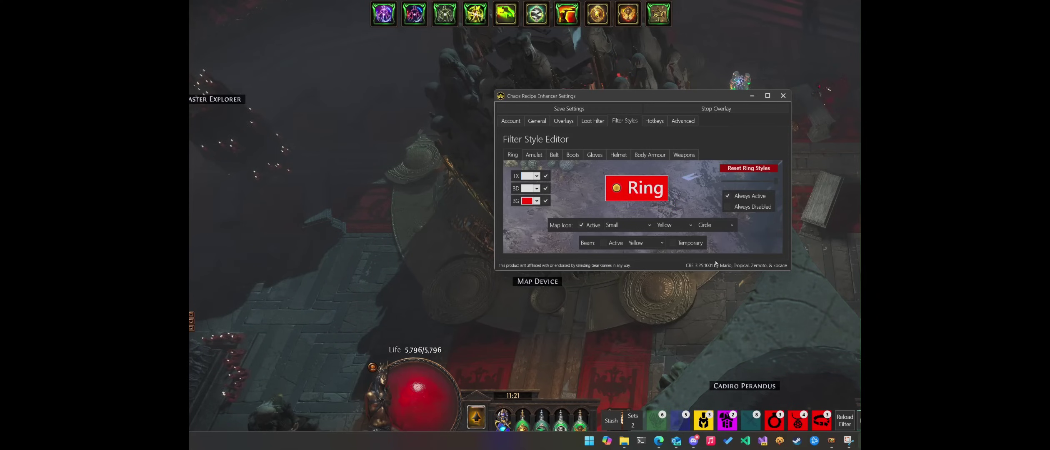
Switch to Path of Exile, close the map device, and enter the Jungle Valley map
left_click(714, 280)
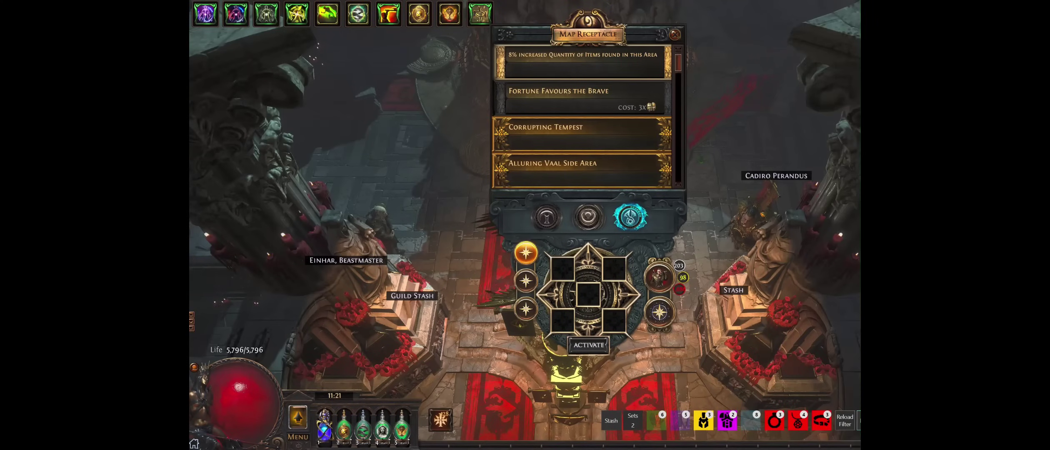
key("Escape")
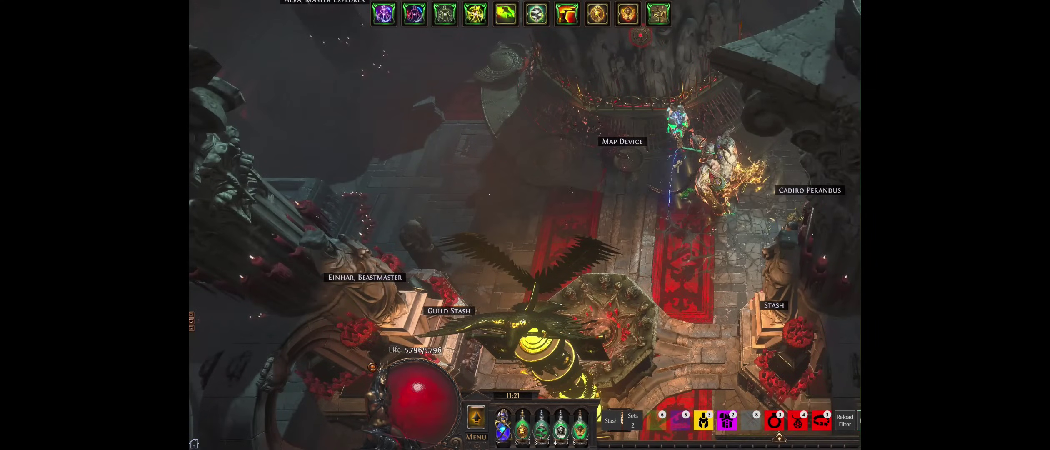
left_click(714, 196)
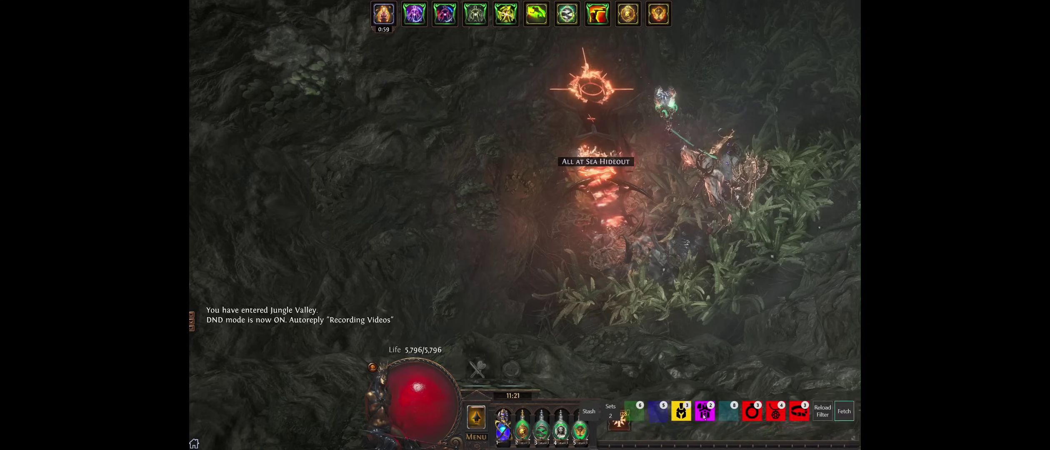
Move the set tracker overlay up clear of the game's bottom bar, fetch the stash data, and reload the loot filter
left_click_drag(699, 413, 673, 387)
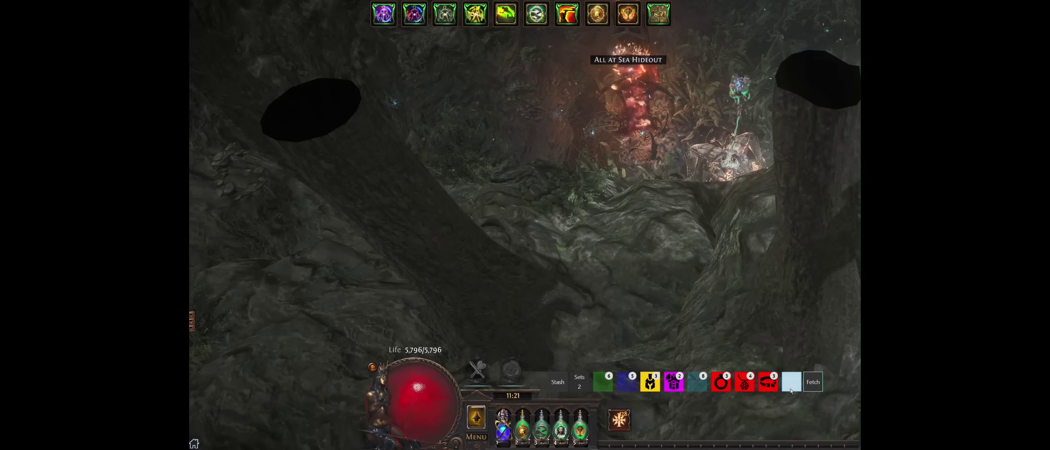
left_click(813, 382)
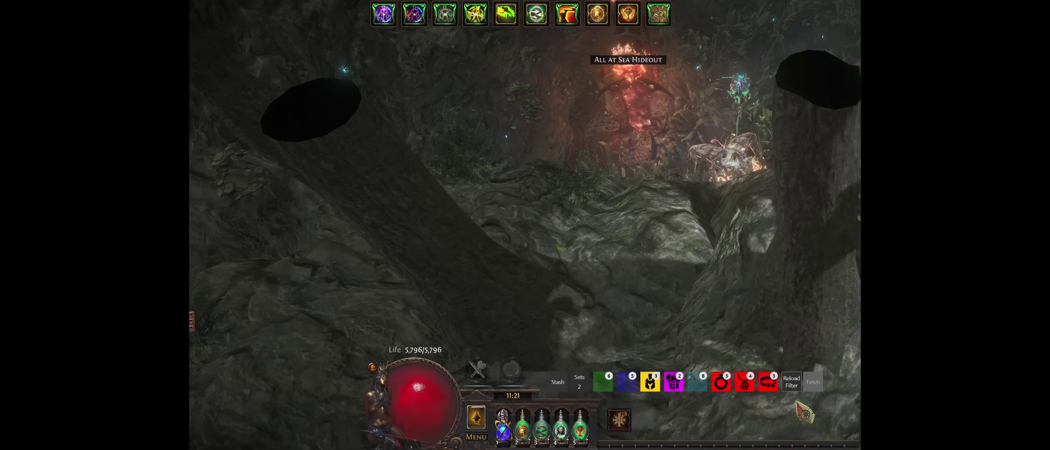
left_click(792, 382)
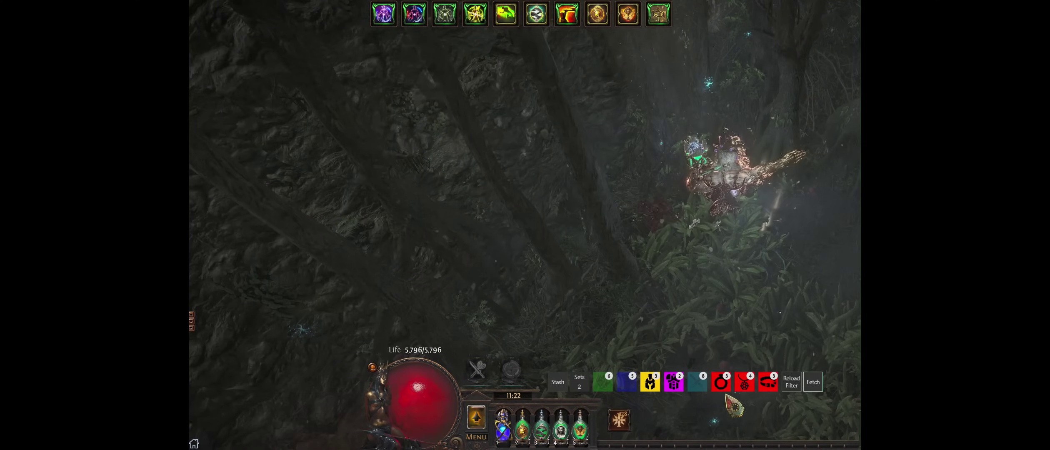
Fight through the Jungle Valley map and examine how the loot filter highlights dropped chaos recipe gear
left_click(809, 122)
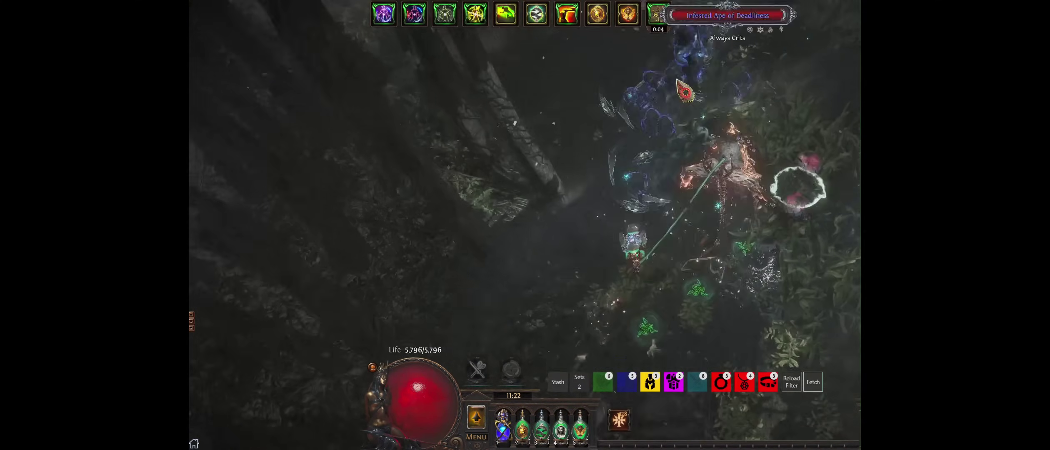
left_click(686, 90)
key("1")
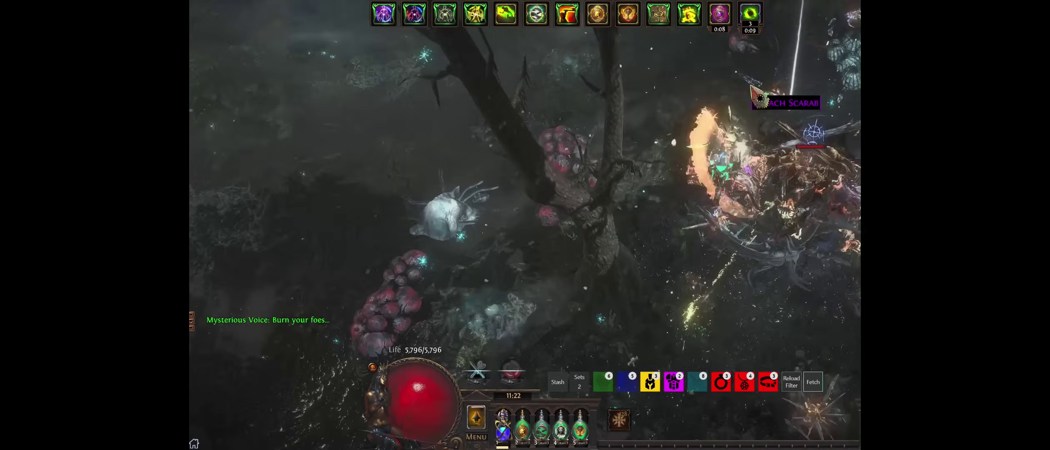
left_click(763, 97)
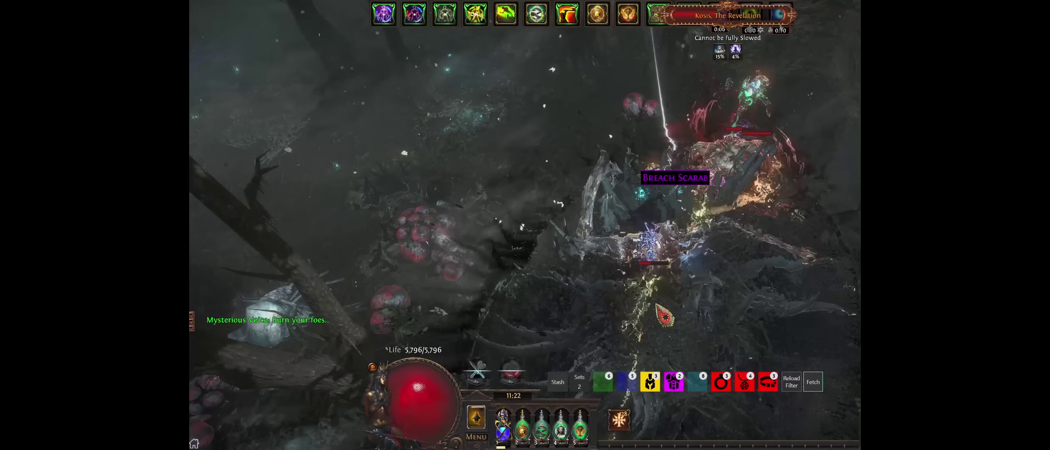
left_click(653, 319)
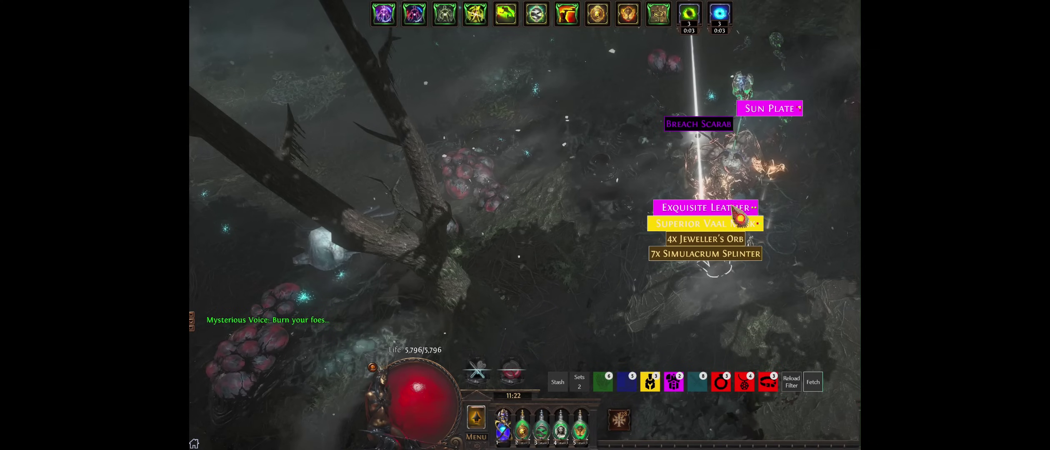
left_click(551, 152)
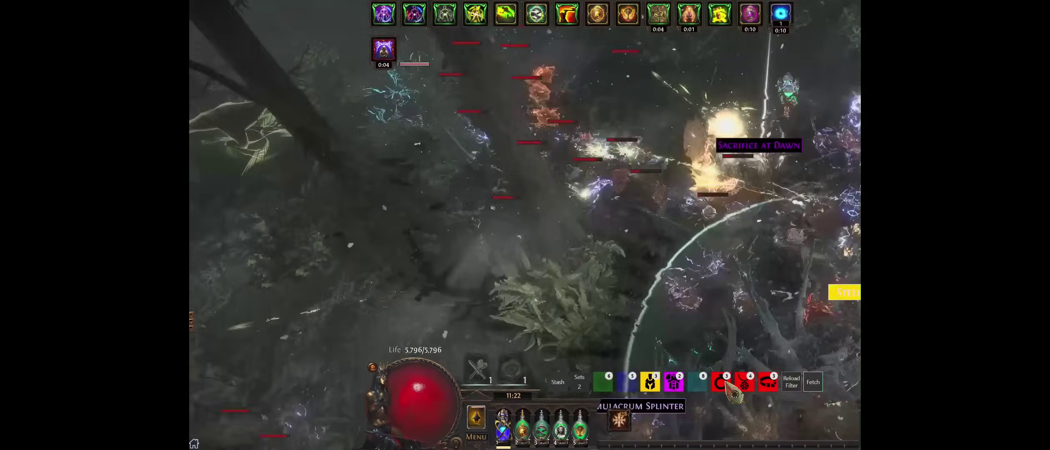
left_click(752, 327)
left_click(608, 162)
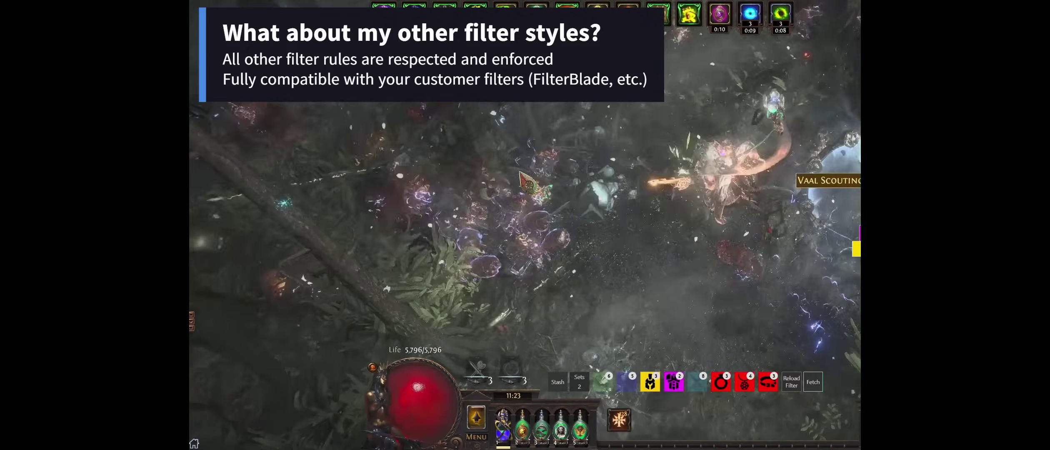
left_click(521, 172)
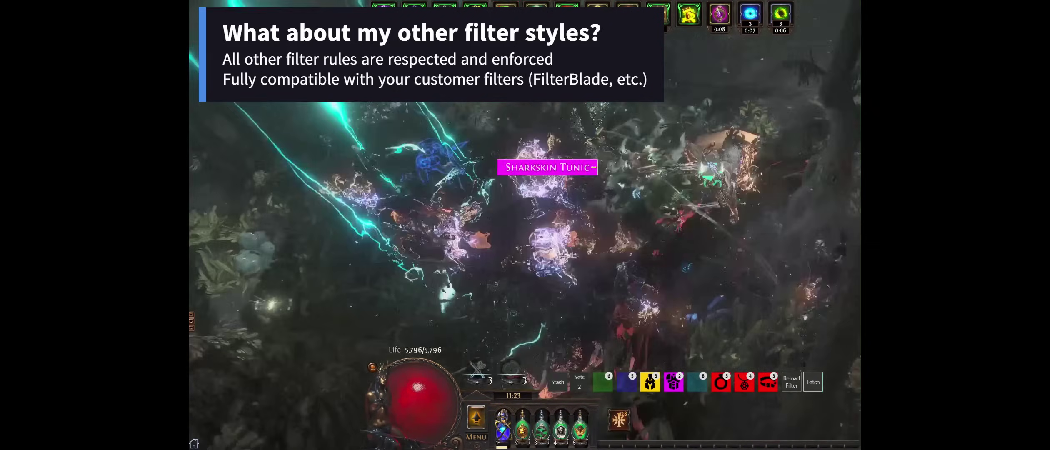
left_click(704, 275)
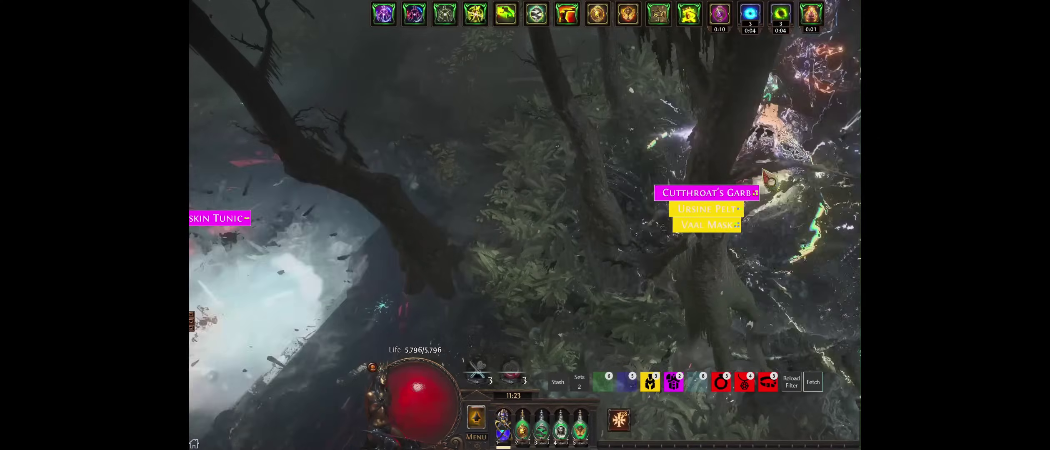
left_click(769, 177)
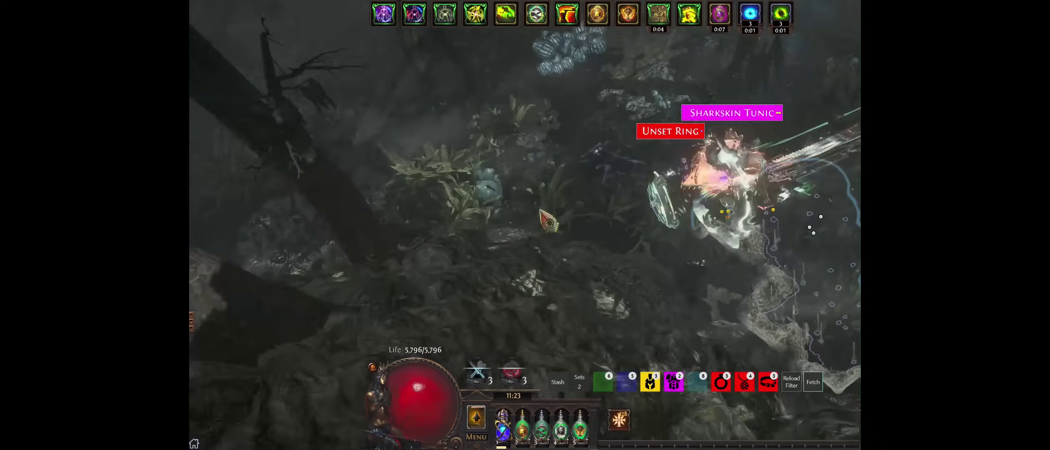
left_click(767, 136)
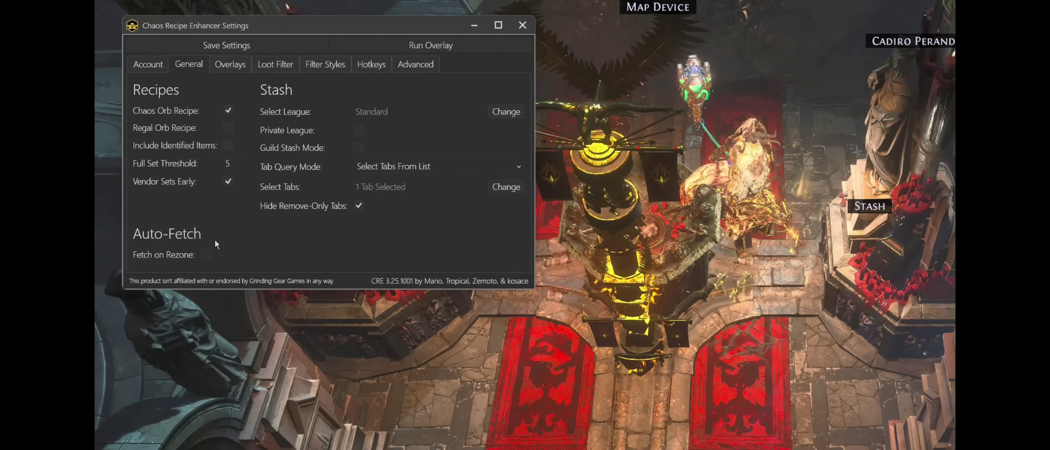
Enable Fetch on Rezone and choose G:\Path of Exile\logs\Client.txt as the custom PoE Client.txt path
mouse_move(180, 257)
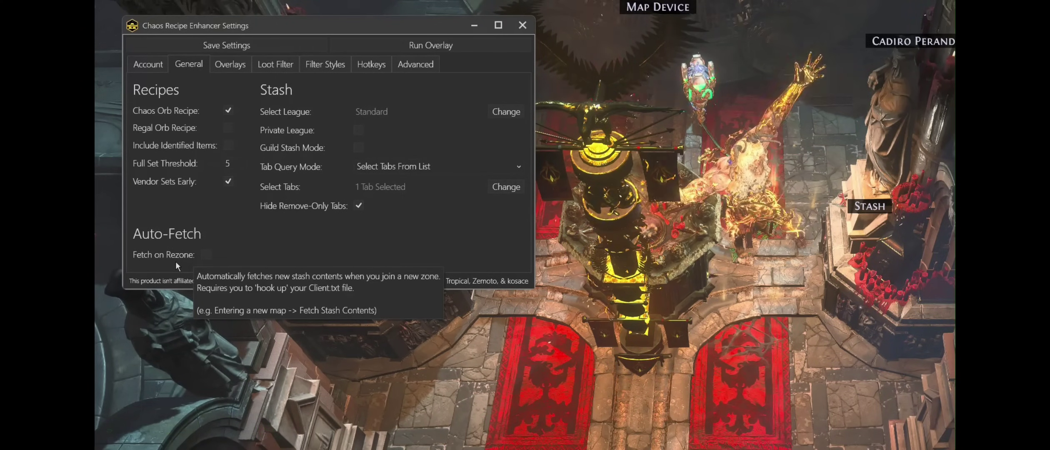
left_click(203, 257)
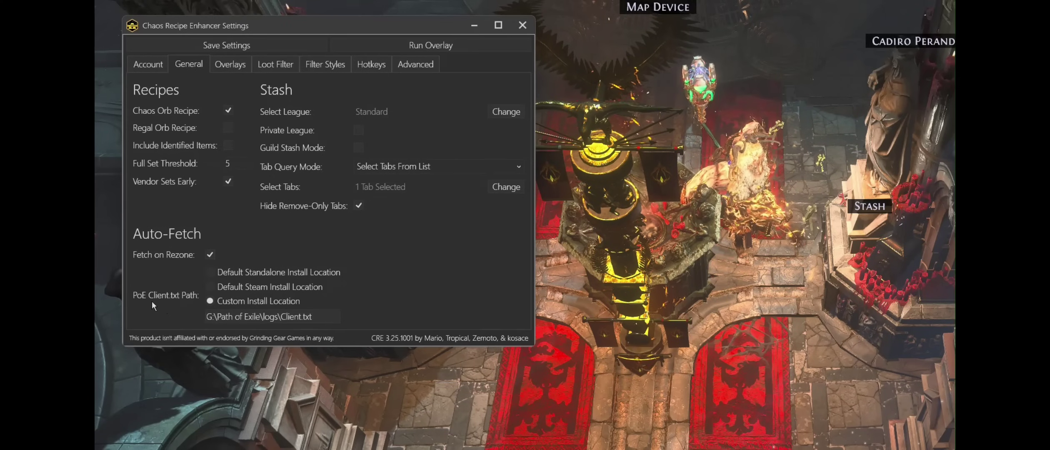
mouse_move(167, 299)
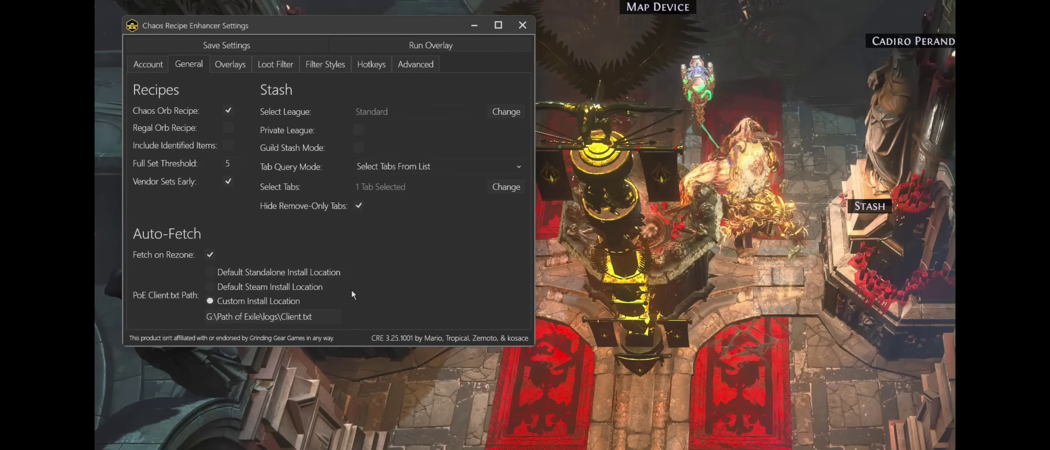
mouse_move(306, 277)
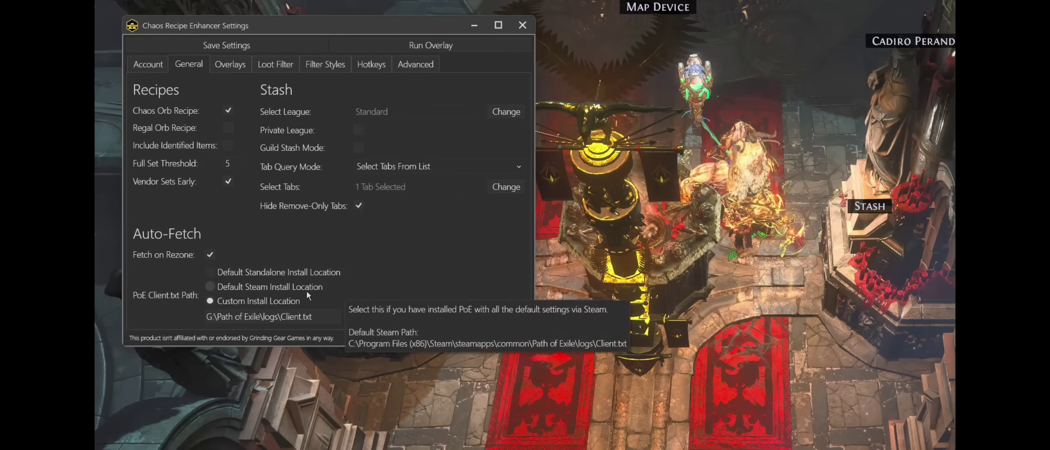
left_click(244, 318)
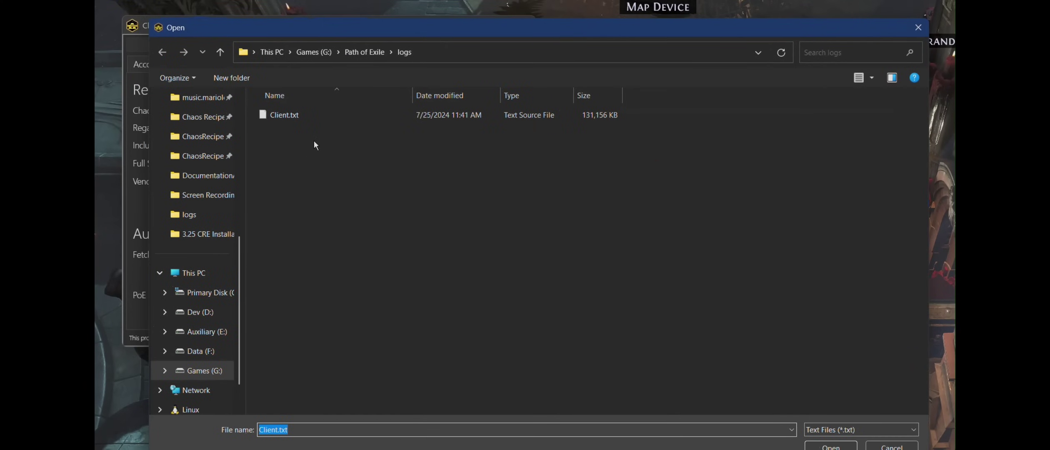
left_click(266, 119)
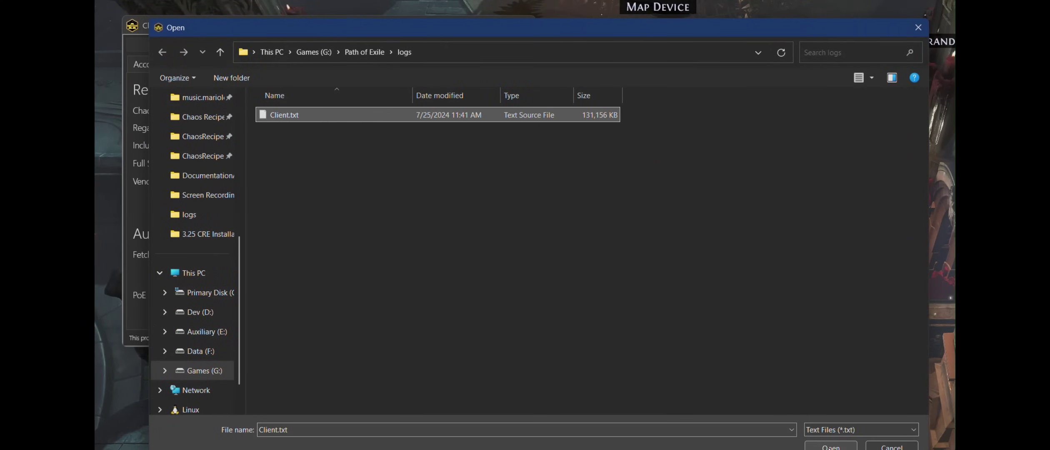
left_click(830, 447)
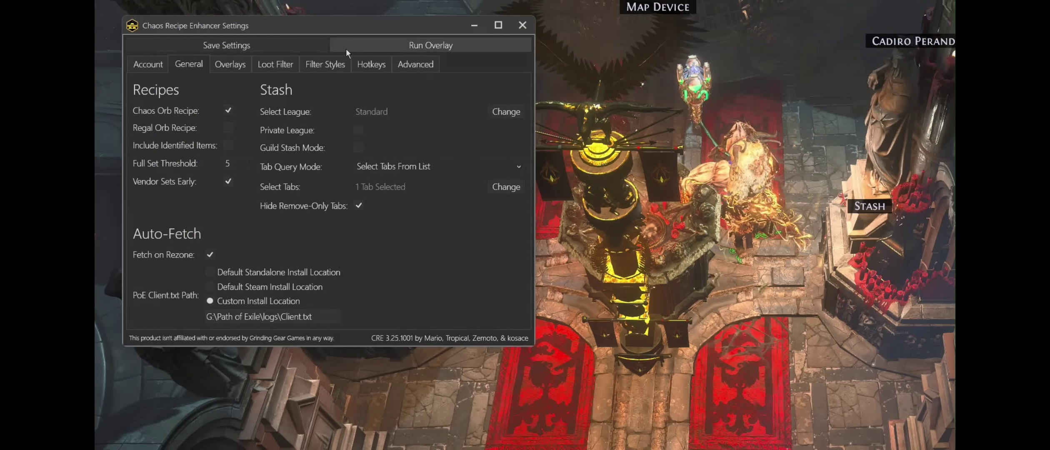
Run the set tracker overlay, enter a map from the map device, and move through it to test the automatic stash fetch
left_click(406, 49)
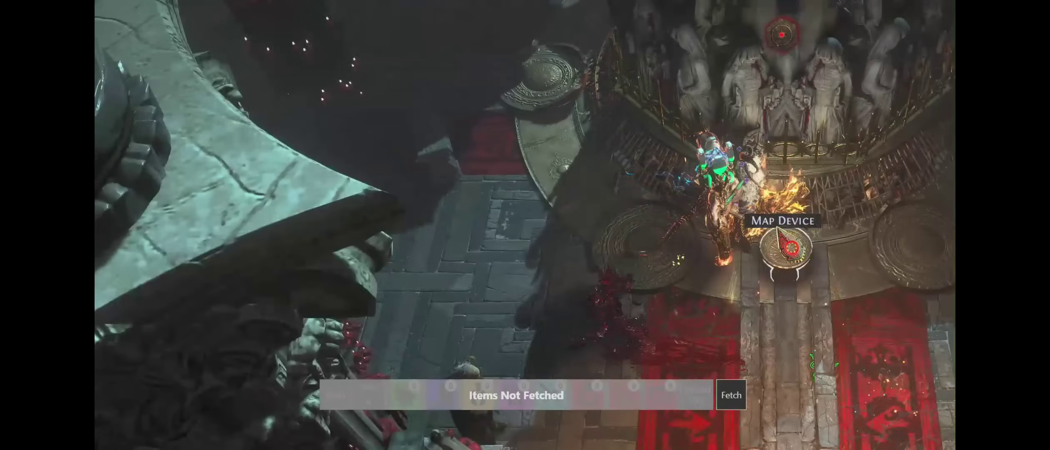
left_click(786, 248)
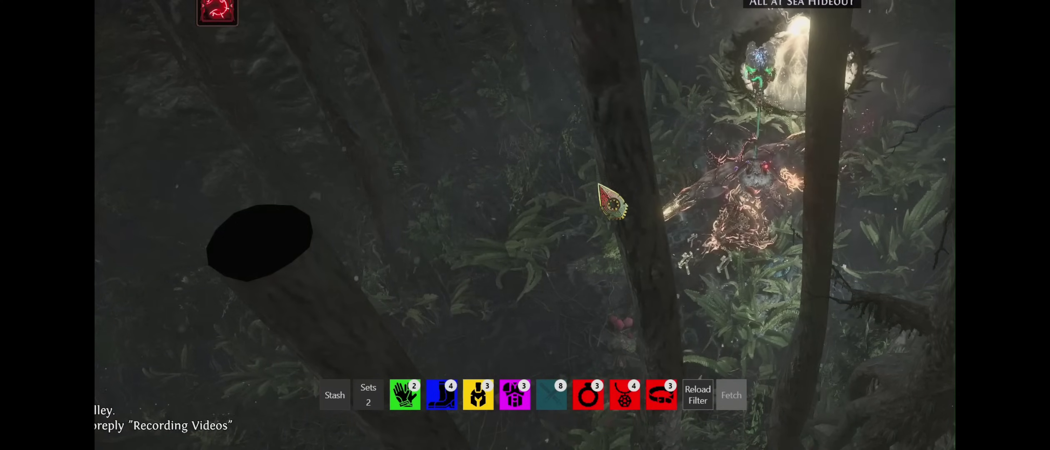
left_click(628, 205)
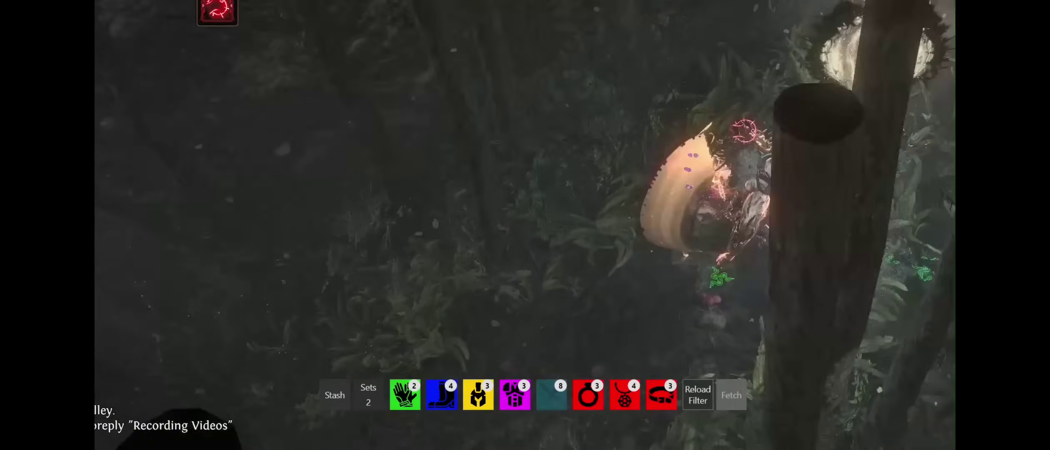
left_click(701, 271)
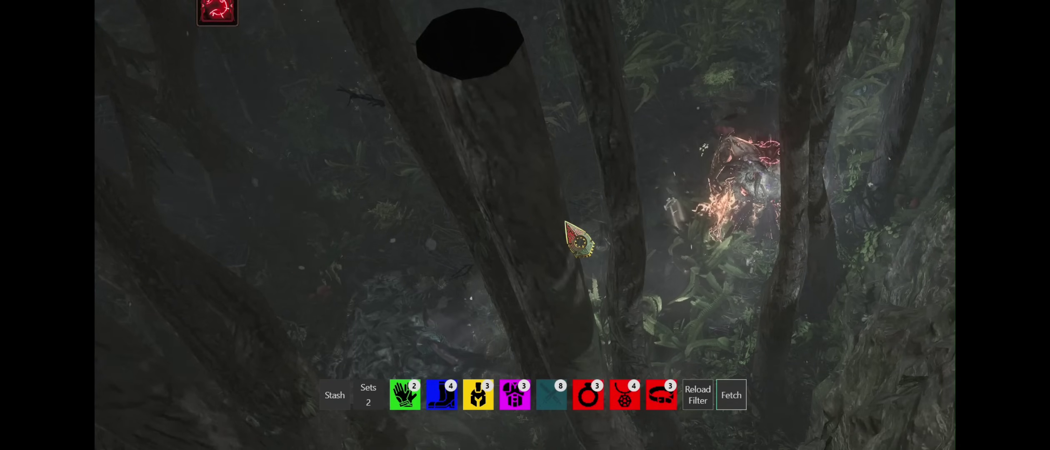
key("w")
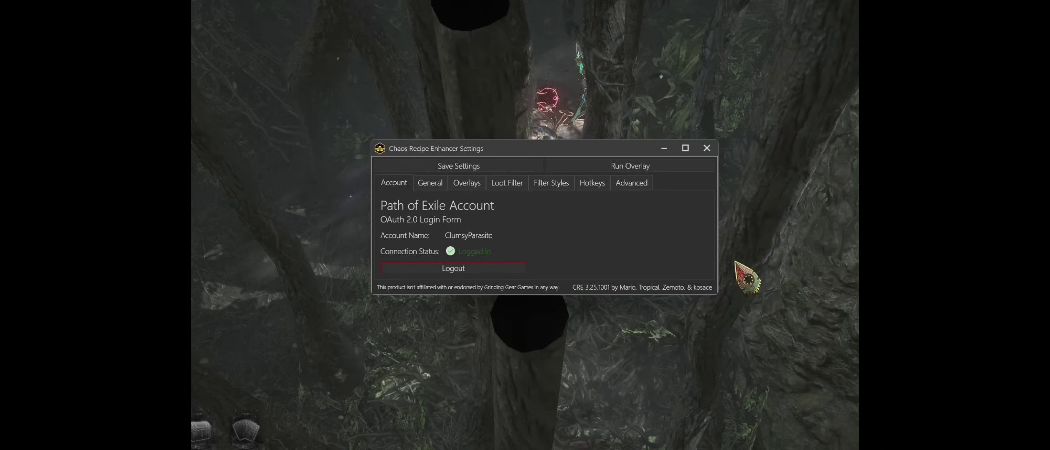
Review the hotkey, advanced, overlay, general and account settings, moving the settings window clear of the view
left_click(596, 184)
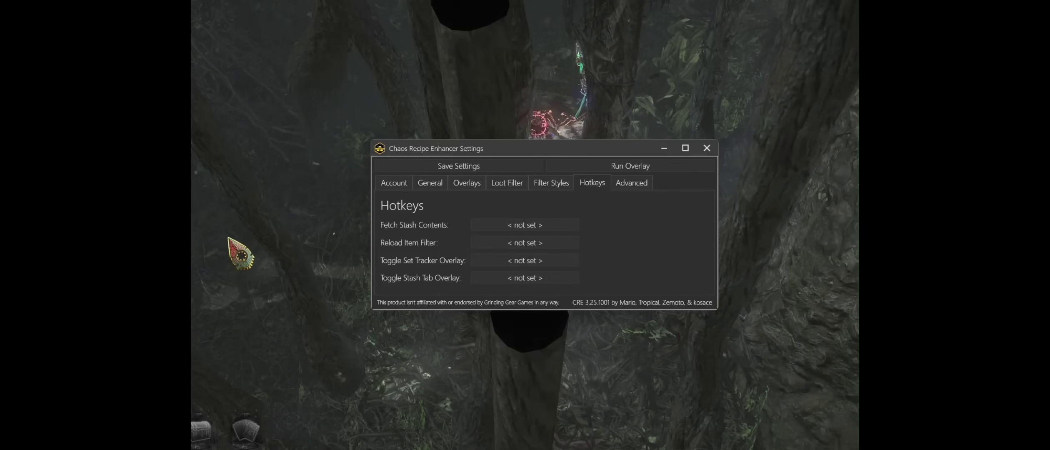
left_click(639, 188)
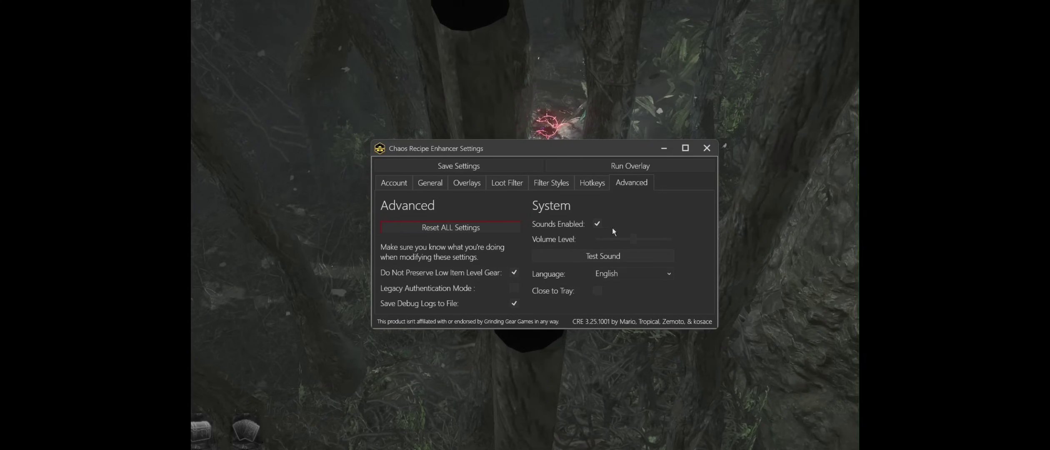
left_click(483, 185)
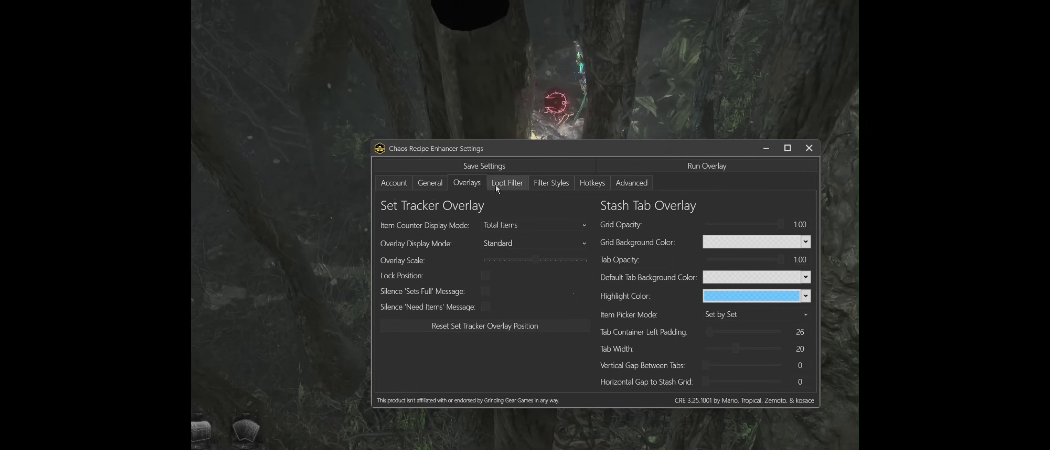
left_click_drag(524, 147, 471, 105)
left_click(375, 142)
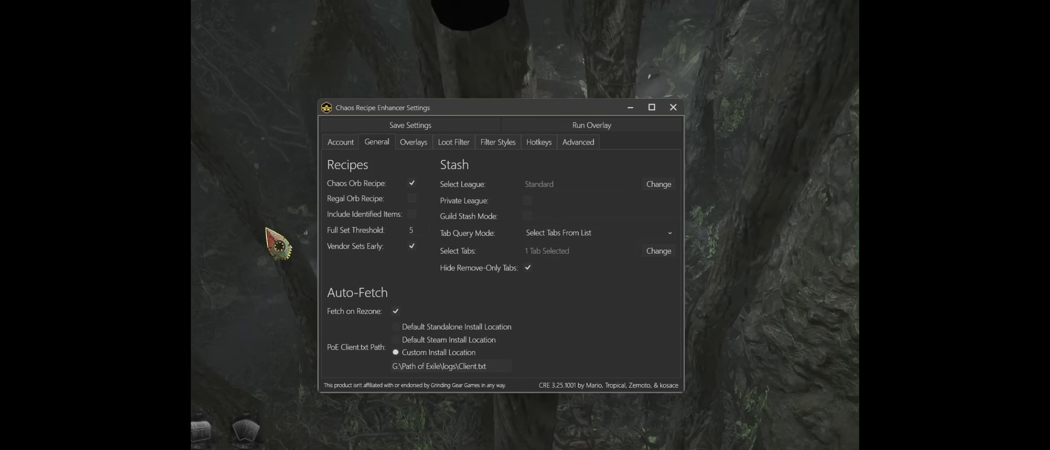
left_click(347, 144)
left_click_drag(379, 115, 537, 264)
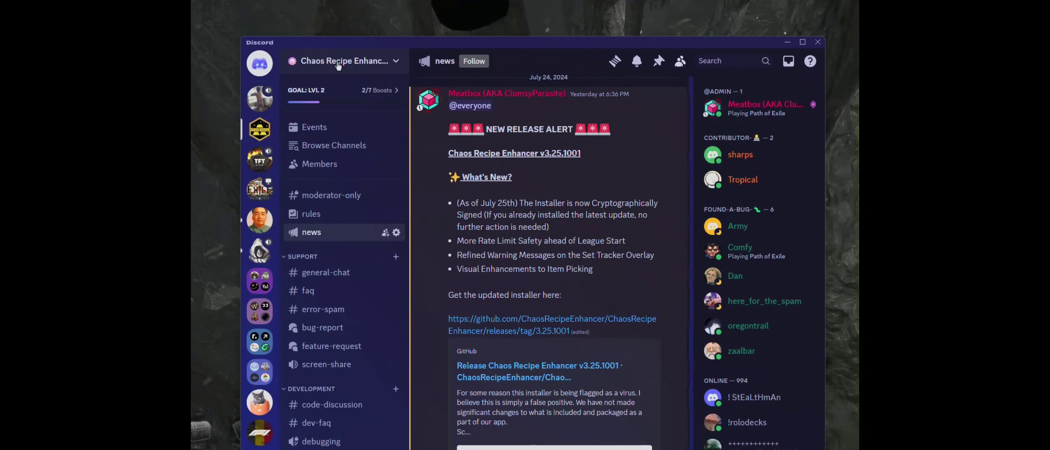
Switch to Discord, reposition its window, and read the Chaos Recipe Enhancer v3.25.1001 release announcement in the news channel
left_click_drag(508, 38, 486, 23)
scroll(432, 276, "up", 4)
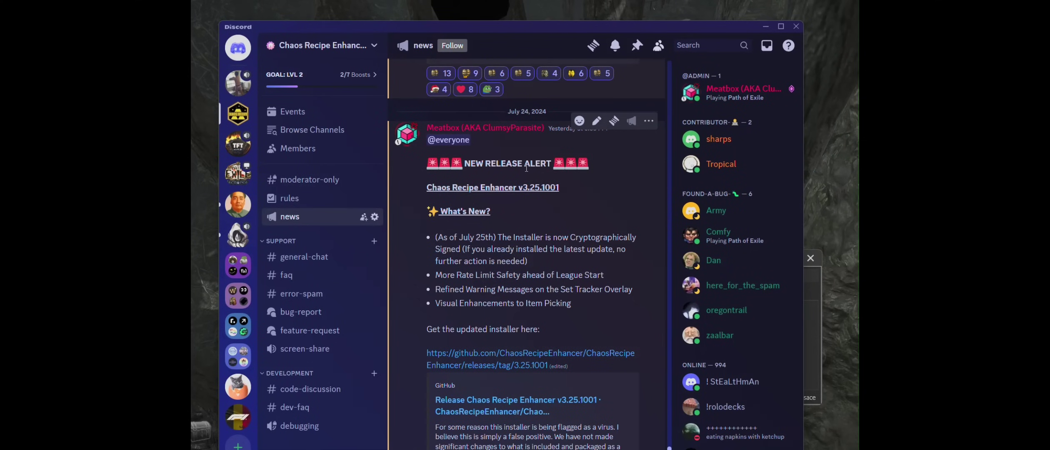
scroll(526, 168, "down", 4)
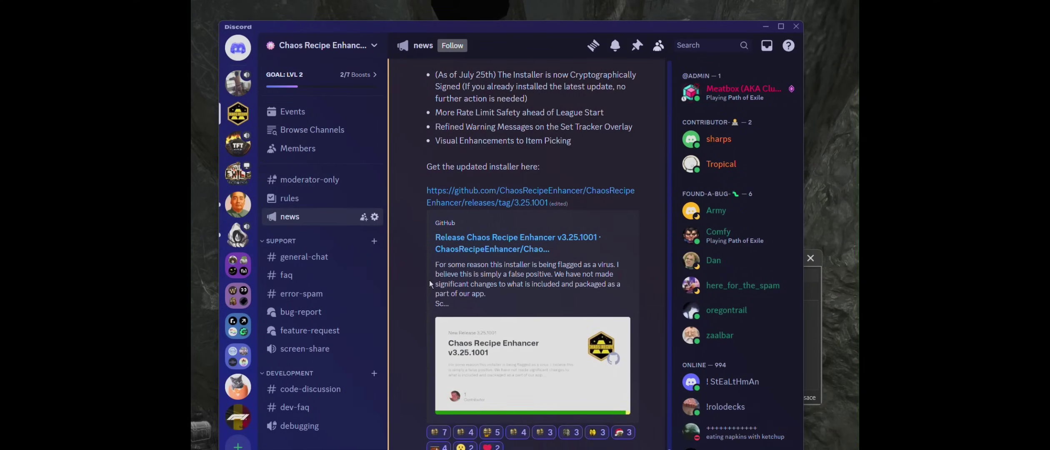
scroll(429, 279, "up", 1)
scroll(430, 278, "down", 1)
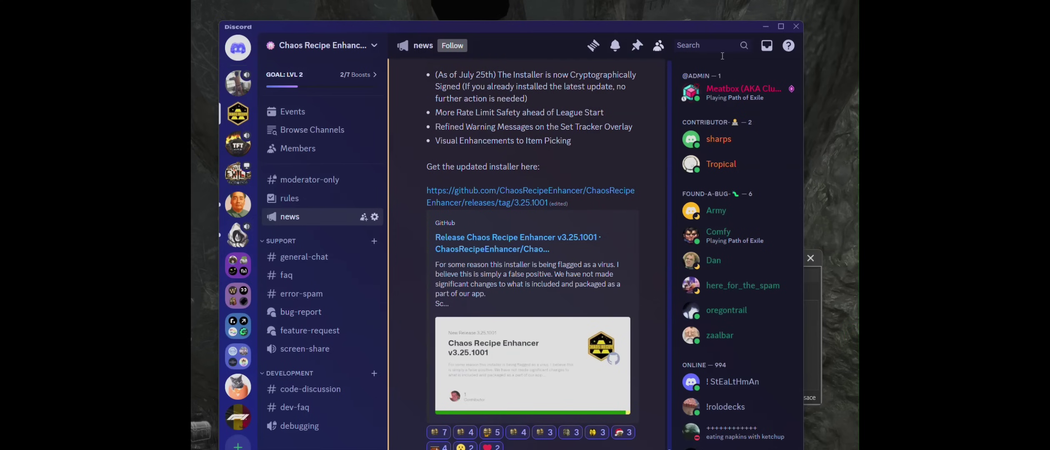
Open the general-chat support channel and look back through its earlier messages
left_click(304, 257)
scroll(457, 314, "up", 10)
scroll(526, 234, "up", 5)
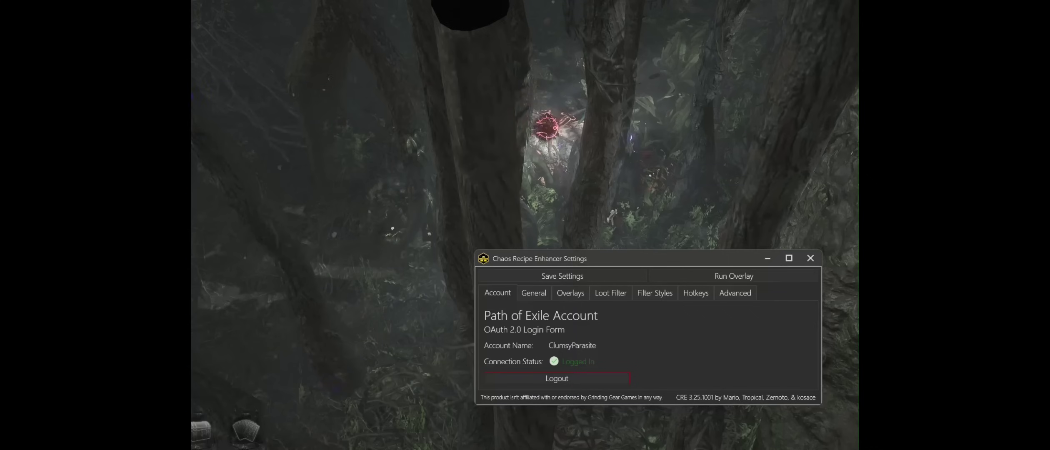